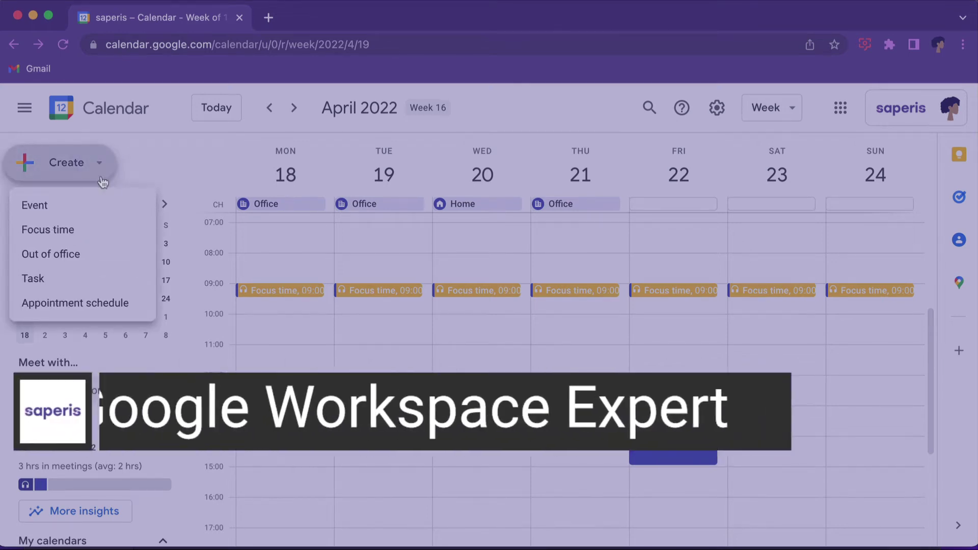
- Enable 'Create appointment schedules instead of appointment slots' in Settings and return to the calendar
click(114, 303)
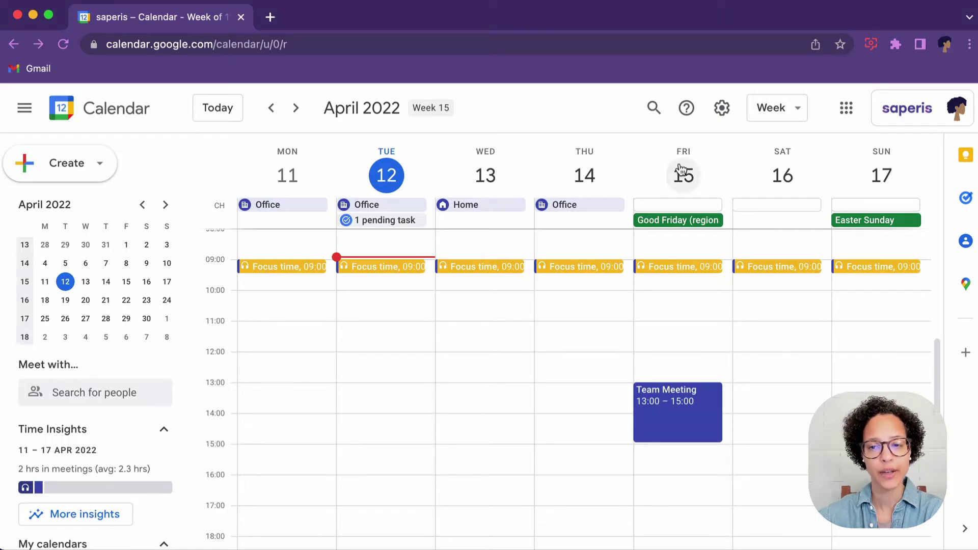
click(722, 108)
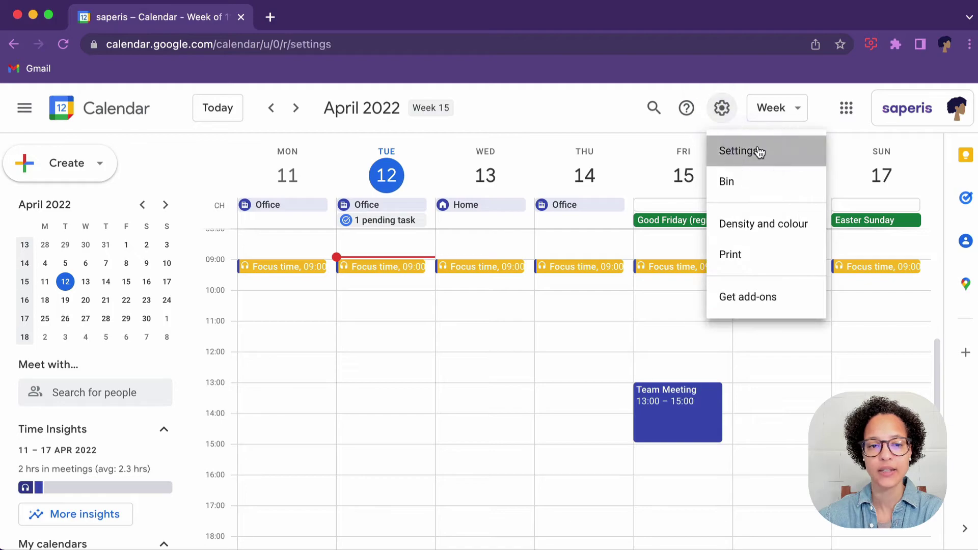
click(757, 150)
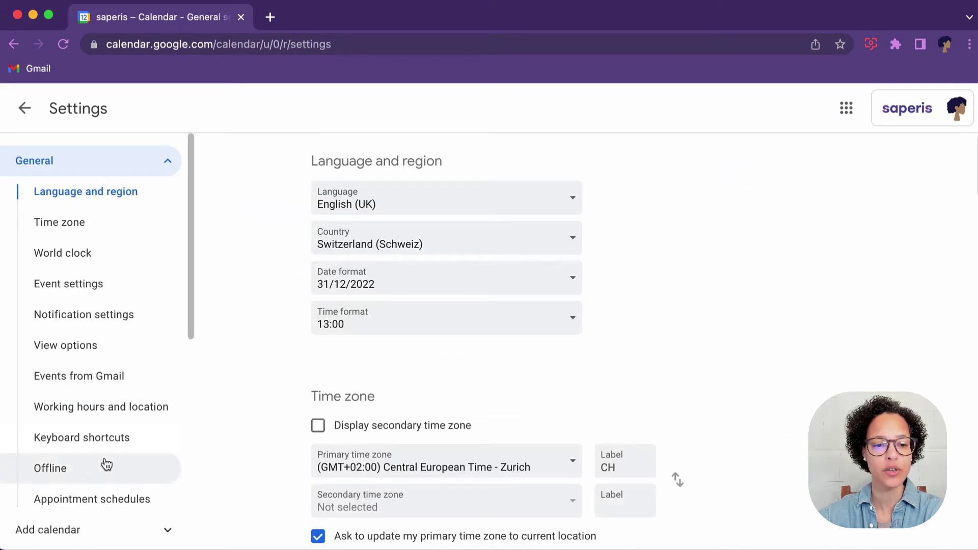
click(92, 501)
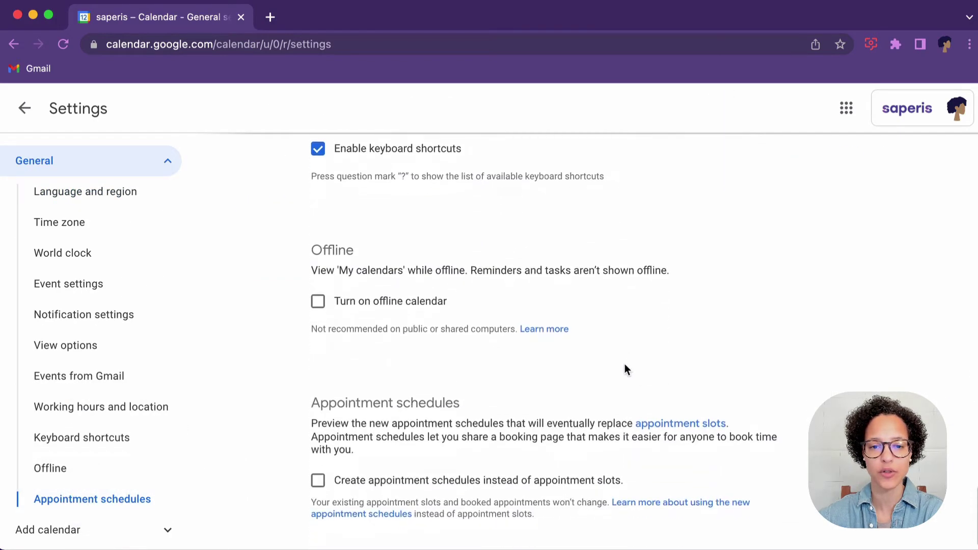
click(318, 476)
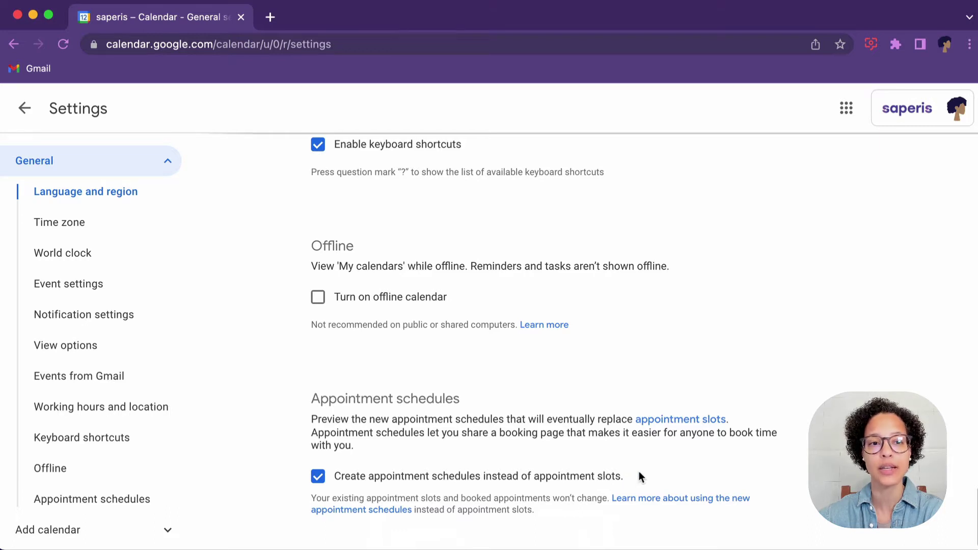
click(25, 108)
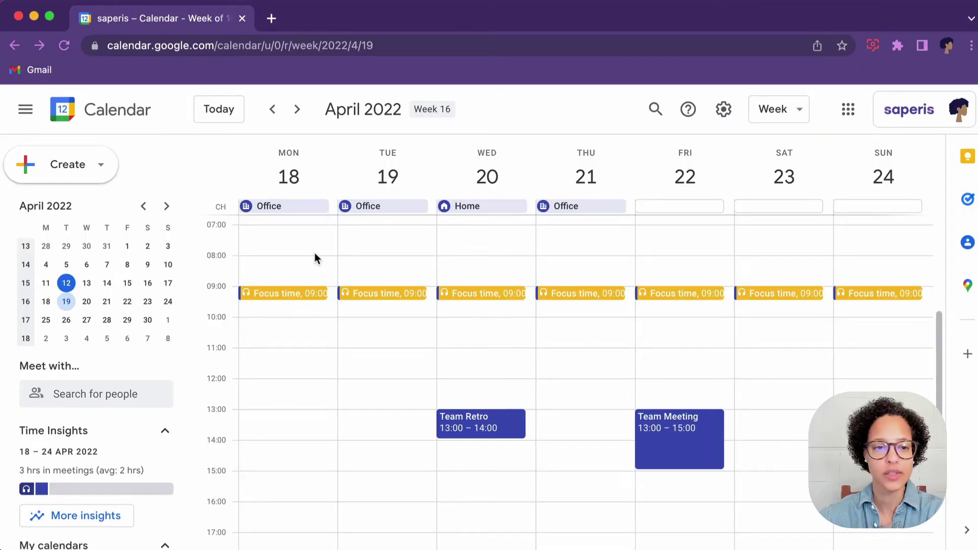
- Create a new appointment schedule named 'Consulting' with a 45-minute appointment duration
click(103, 169)
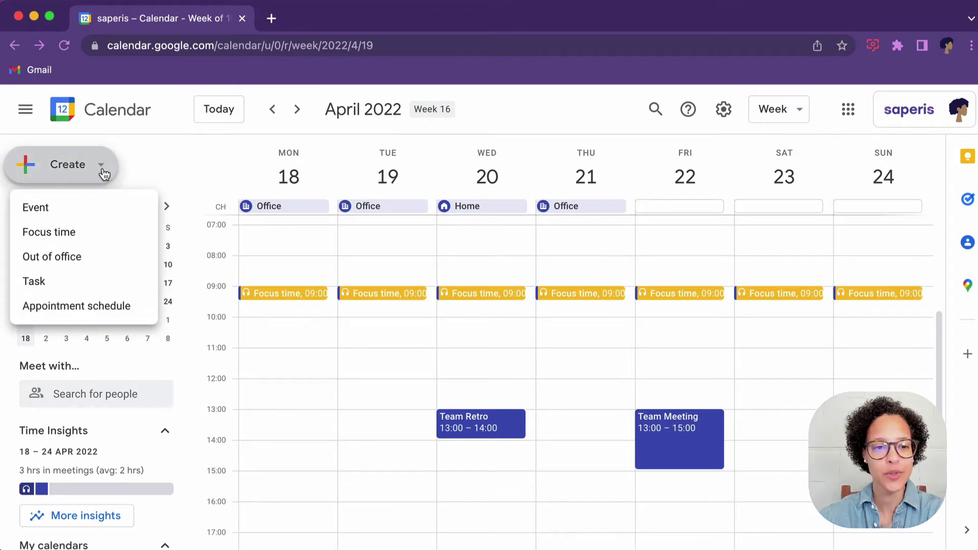
click(114, 309)
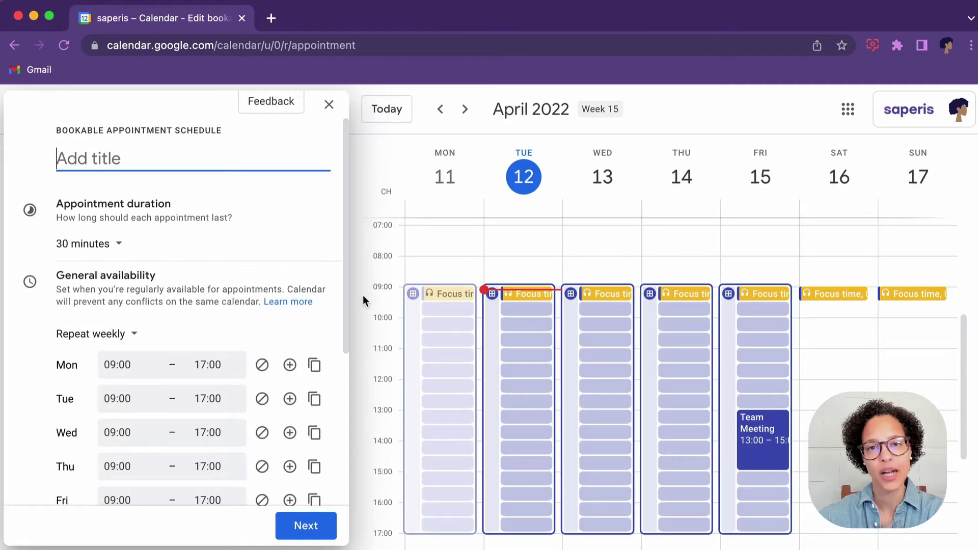
click(164, 155)
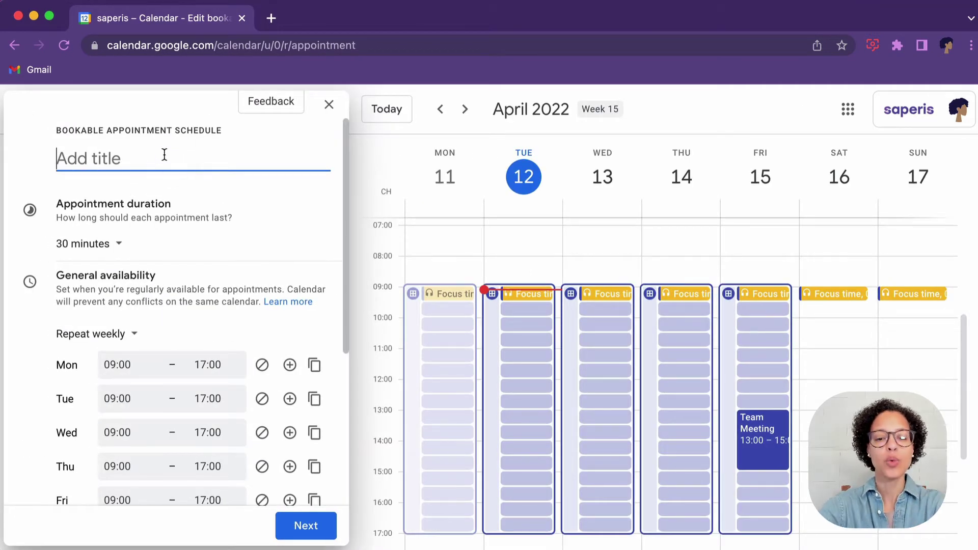
text(Consulting)
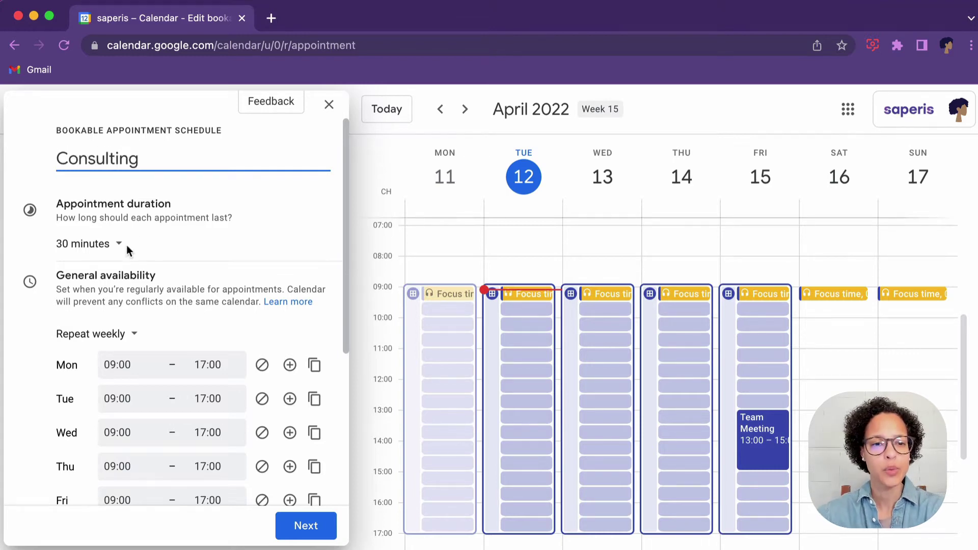
click(125, 247)
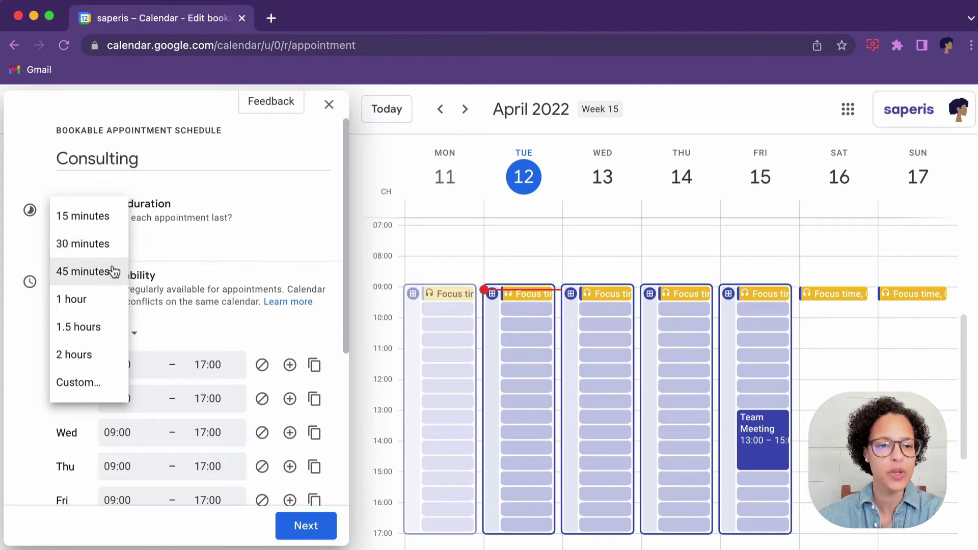
click(113, 271)
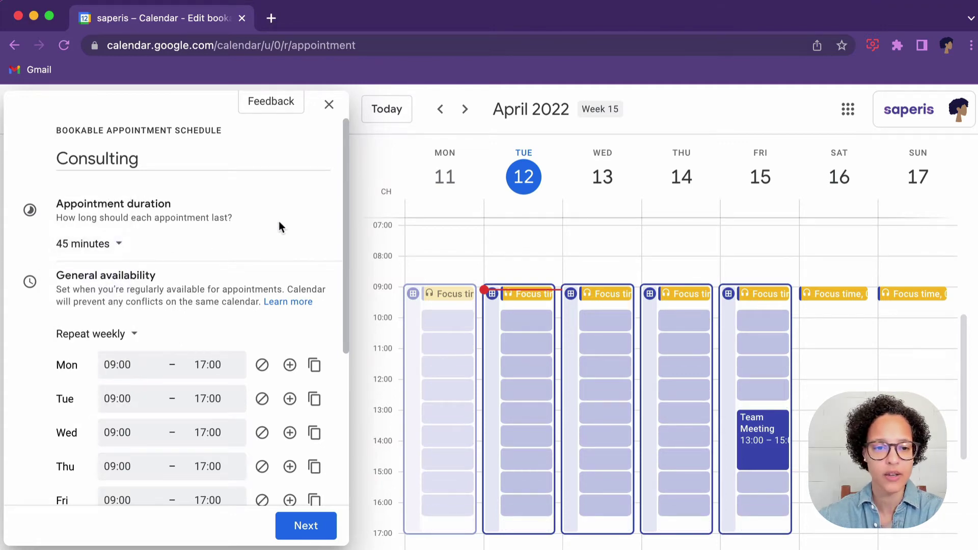
scroll(279, 221, down, 2)
scroll(280, 221, down, 1)
scroll(279, 221, down, 1)
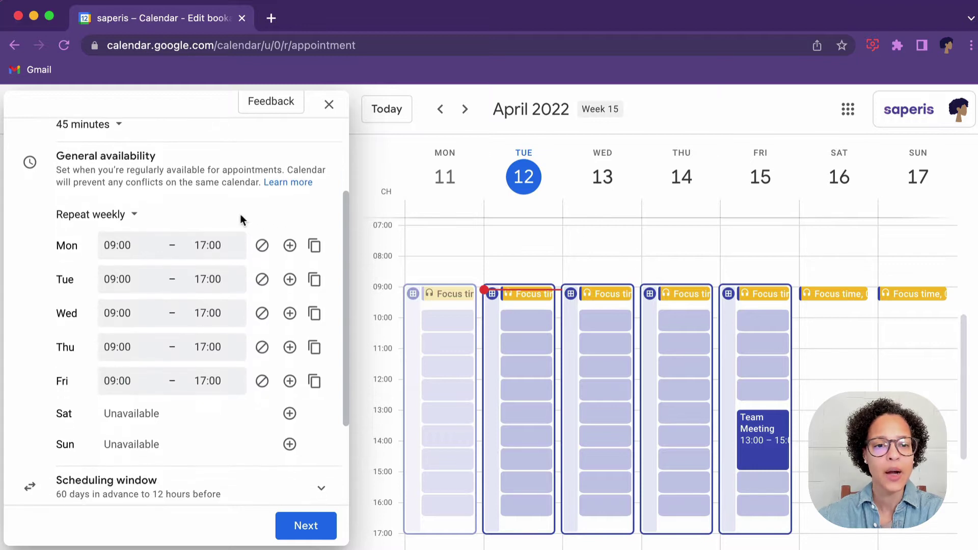
- Keep availability repeating weekly and mark Tuesday and Friday unavailable all day
click(123, 215)
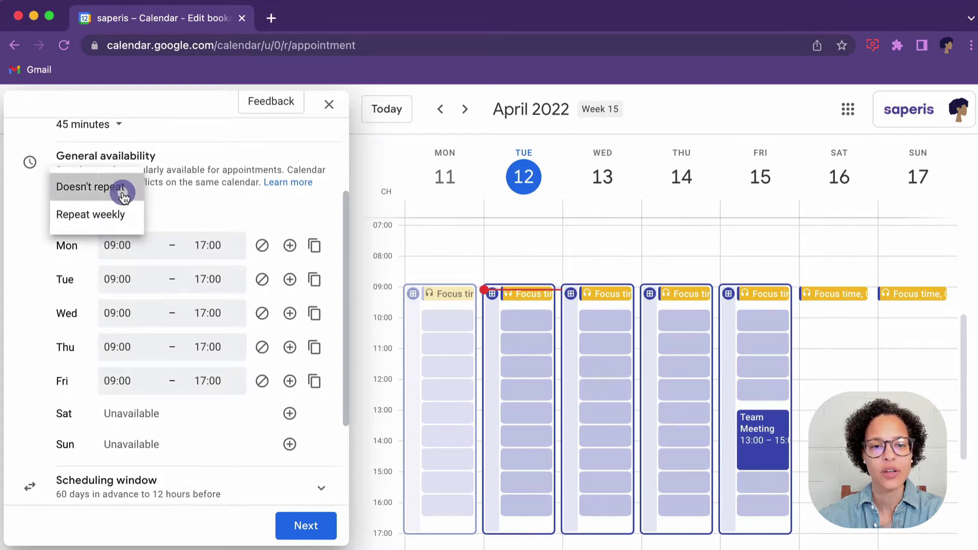
click(124, 198)
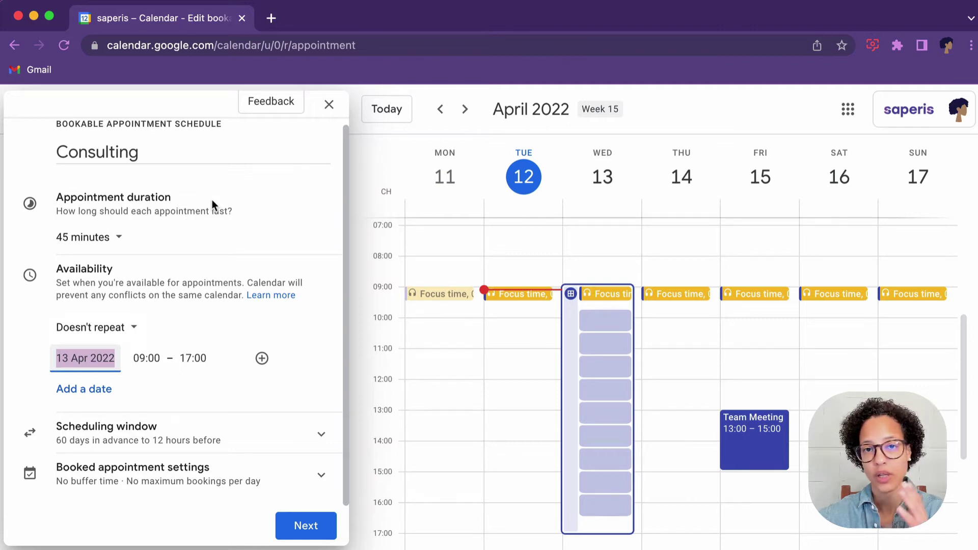
click(122, 329)
click(126, 355)
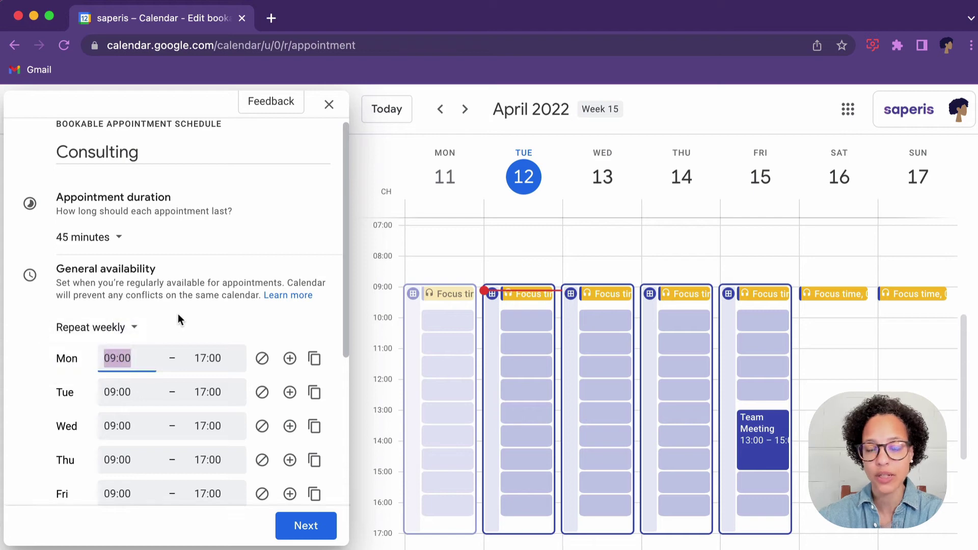
scroll(178, 315, down, 3)
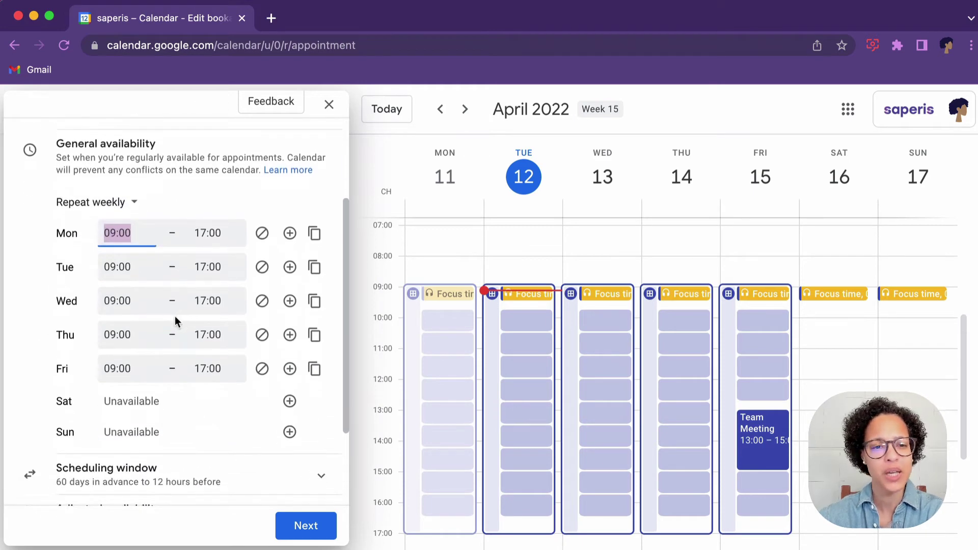
click(261, 267)
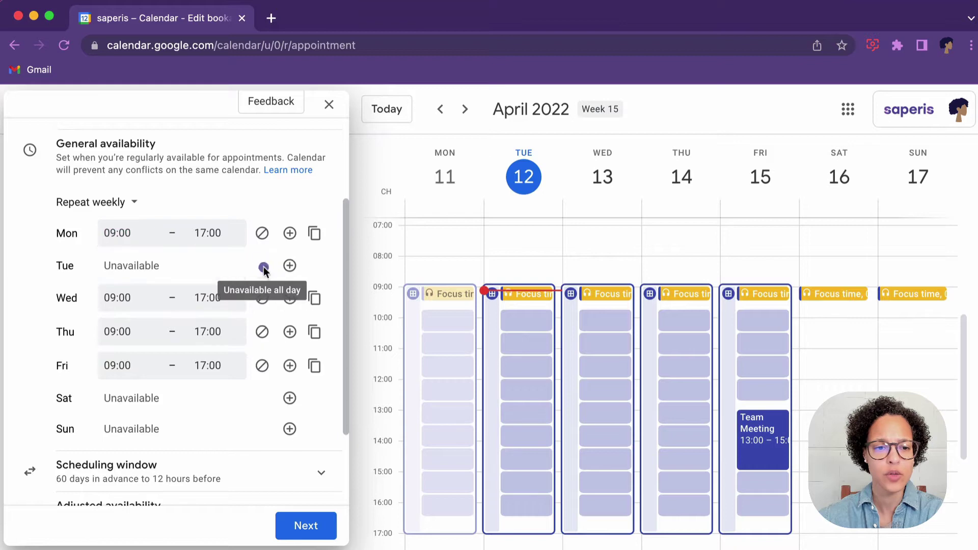
click(262, 364)
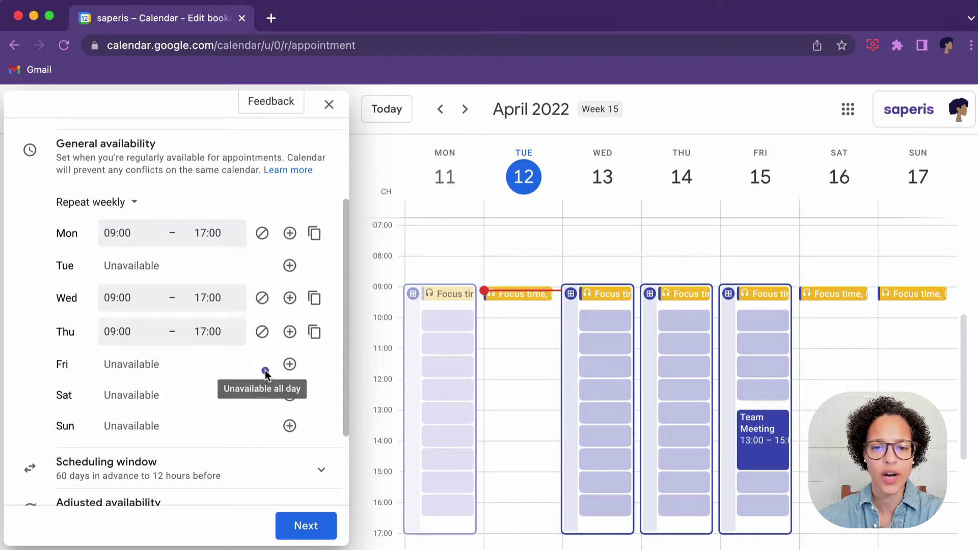
- Set Monday to end at 15:00 and Wednesday to 08:00–14:30
click(207, 233)
scroll(226, 306, up, 2)
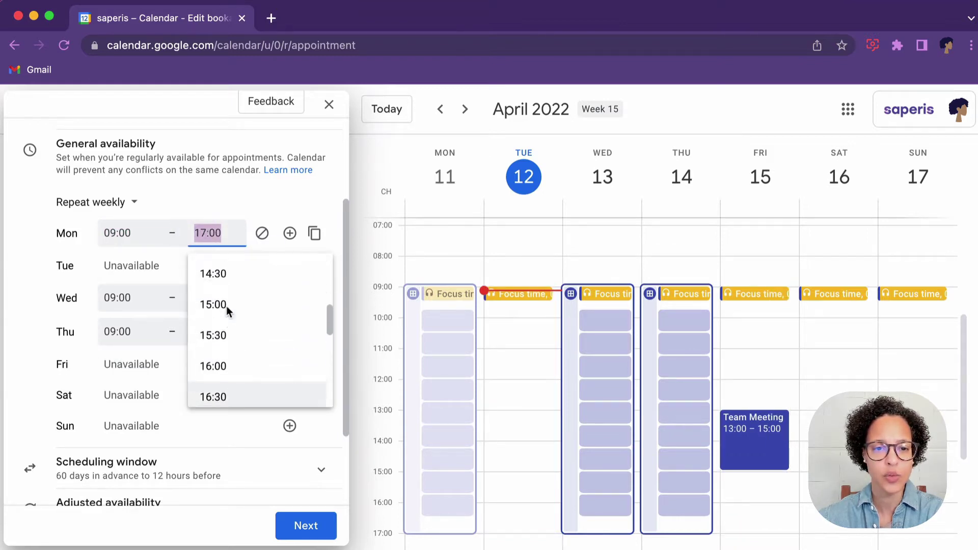
click(226, 303)
click(119, 302)
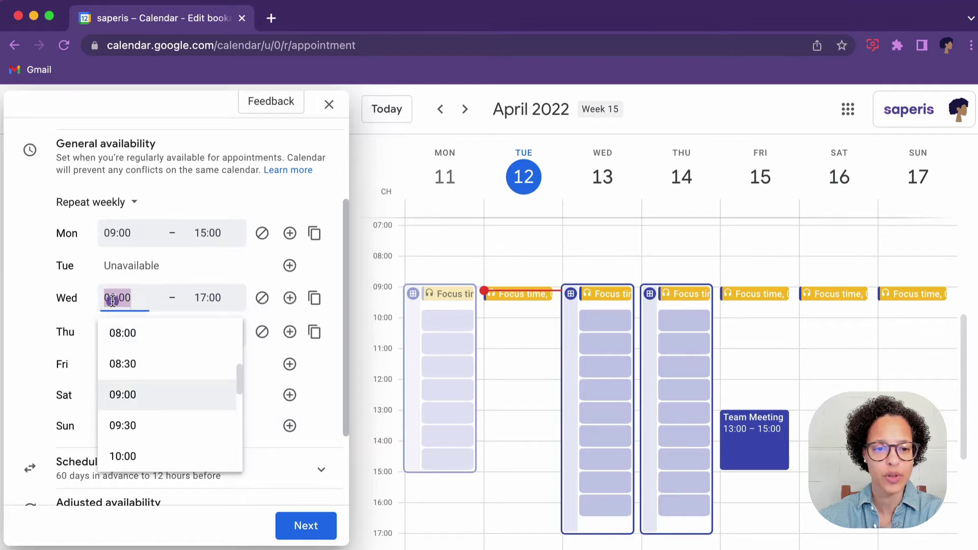
click(125, 332)
click(196, 300)
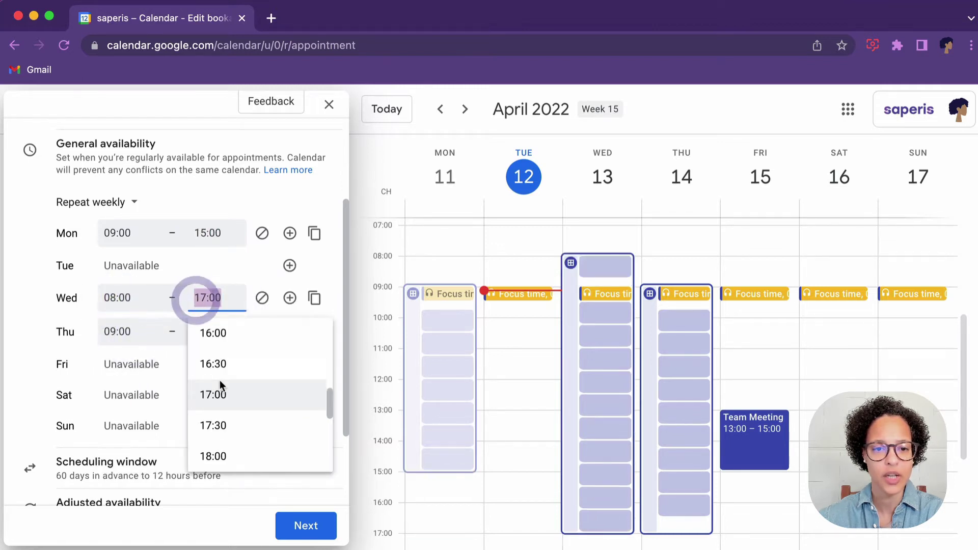
scroll(220, 387, up, 2)
click(215, 346)
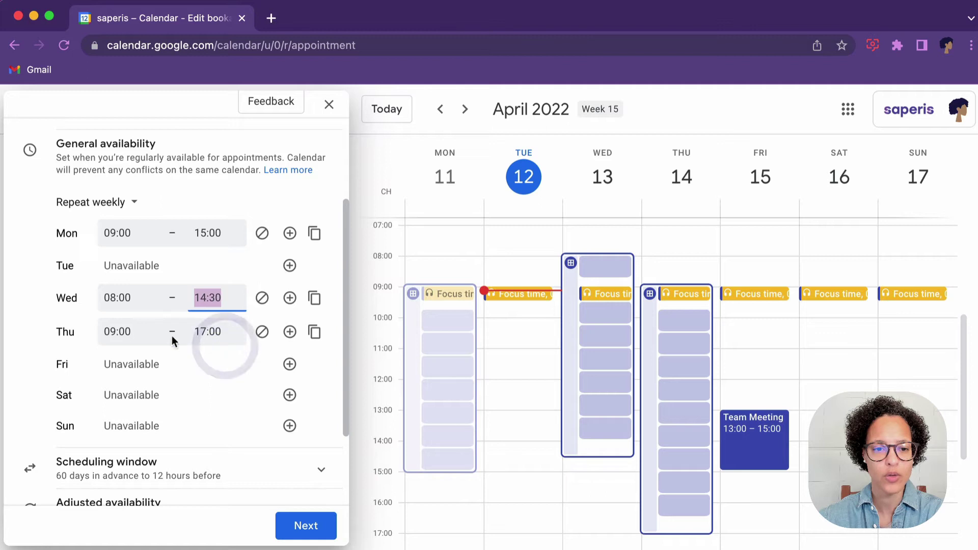
- Set Thursday to 09:30–14:30 and add a second Thursday period 17:30–19:30
click(121, 332)
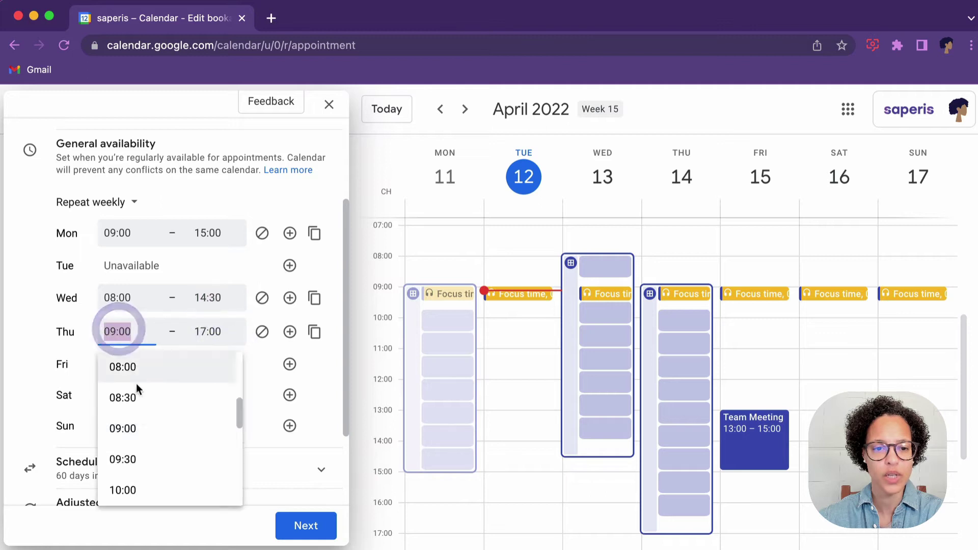
click(133, 463)
click(206, 332)
scroll(224, 360, down, 1)
scroll(214, 374, up, 5)
click(224, 407)
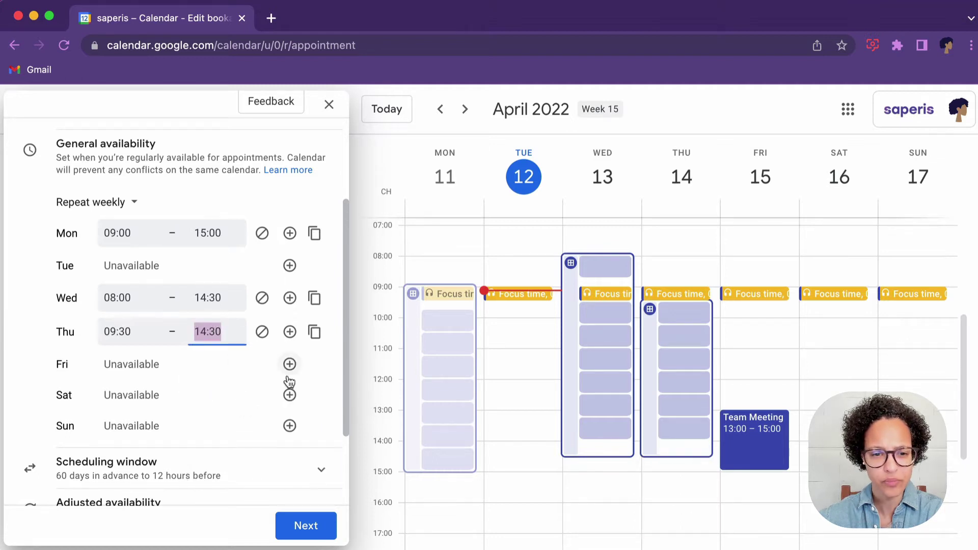
click(289, 332)
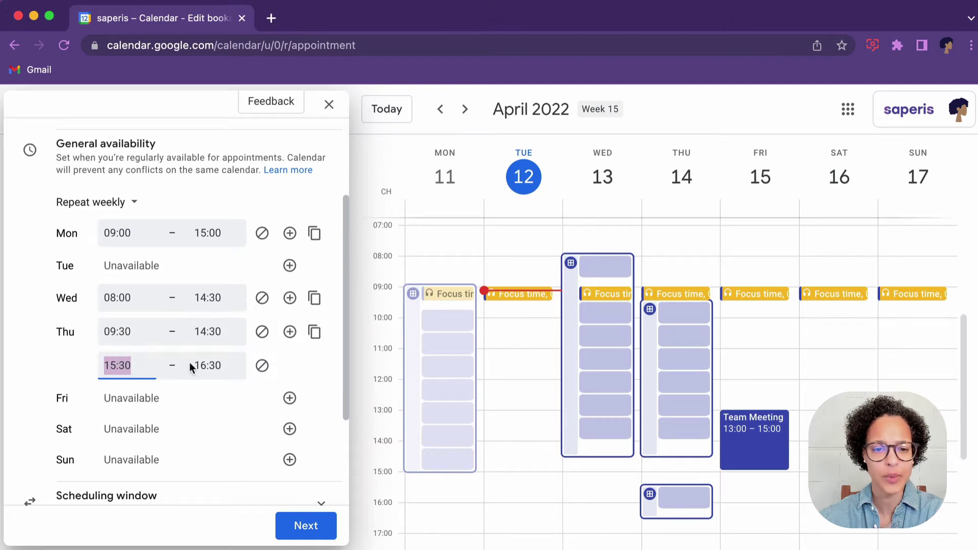
click(130, 365)
scroll(129, 427, down, 3)
click(122, 445)
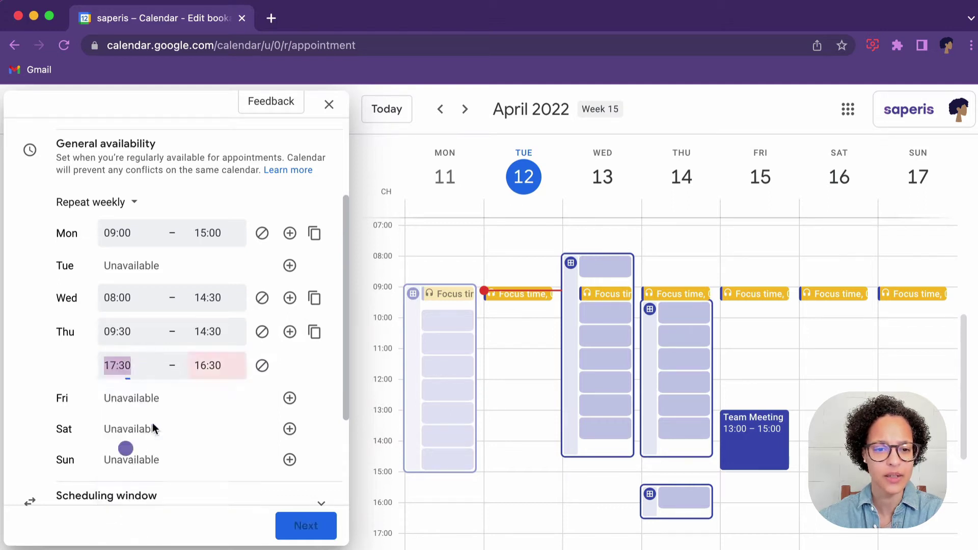
click(212, 365)
scroll(215, 413, down, 3)
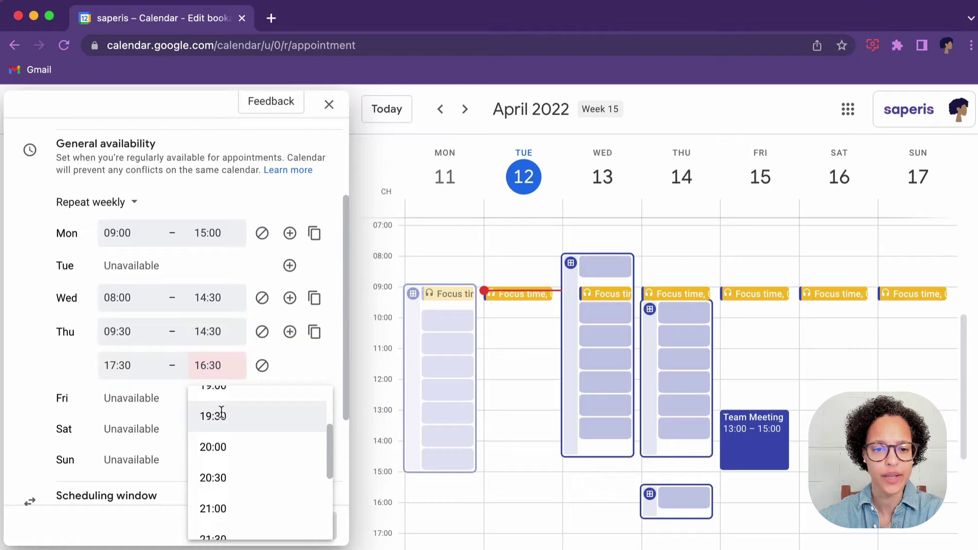
click(216, 415)
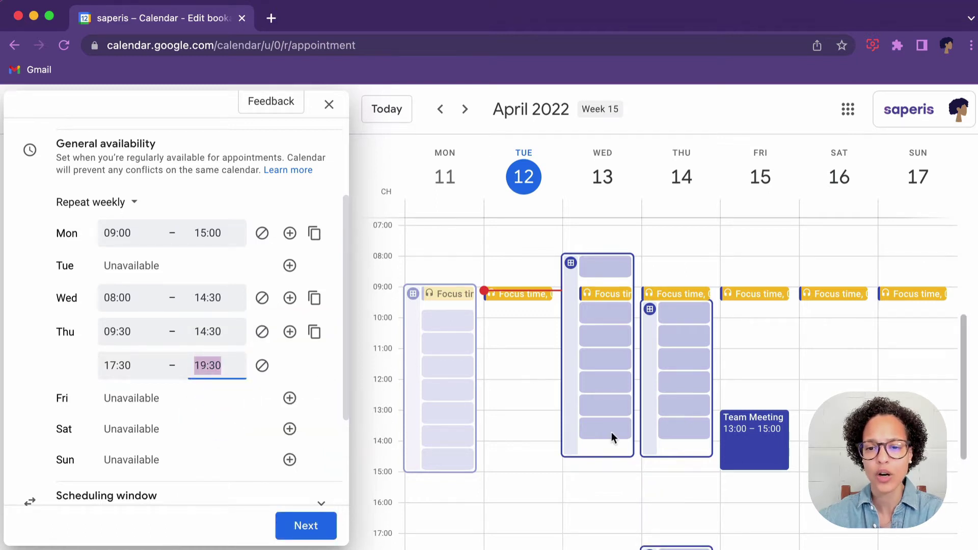
scroll(585, 439, down, 2)
scroll(585, 438, up, 2)
- Move the calendar to the week of 18–24 April to review the availability blocks
click(465, 108)
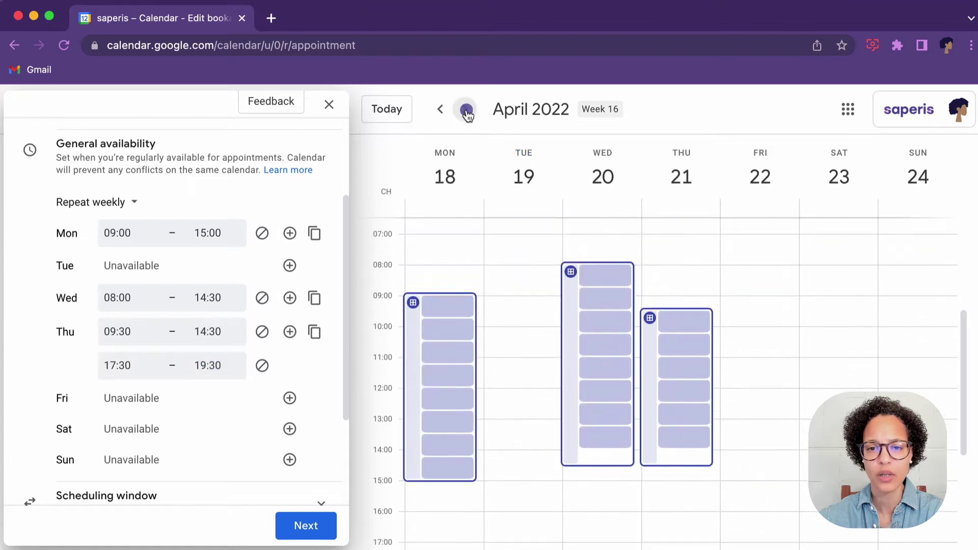
scroll(483, 365, down, 3)
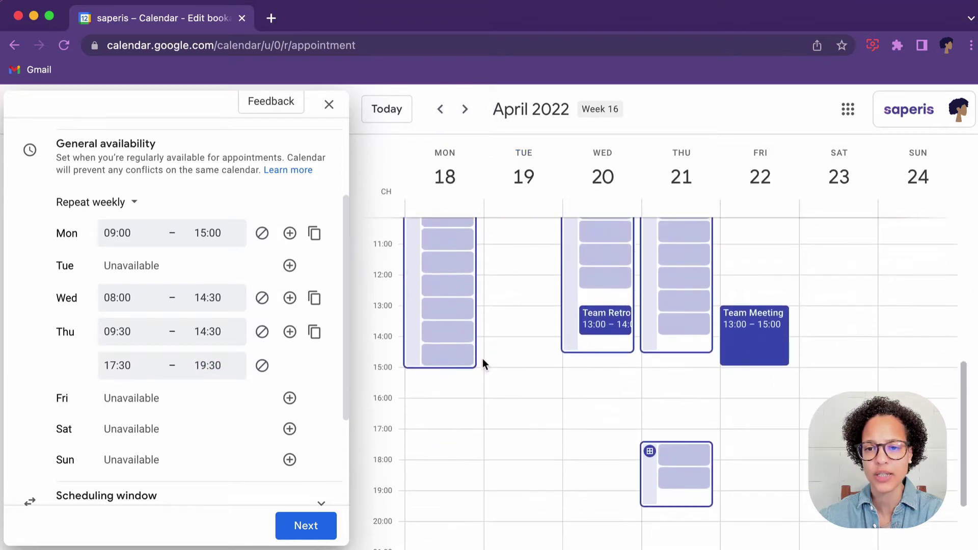
scroll(482, 359, up, 3)
scroll(482, 367, up, 1)
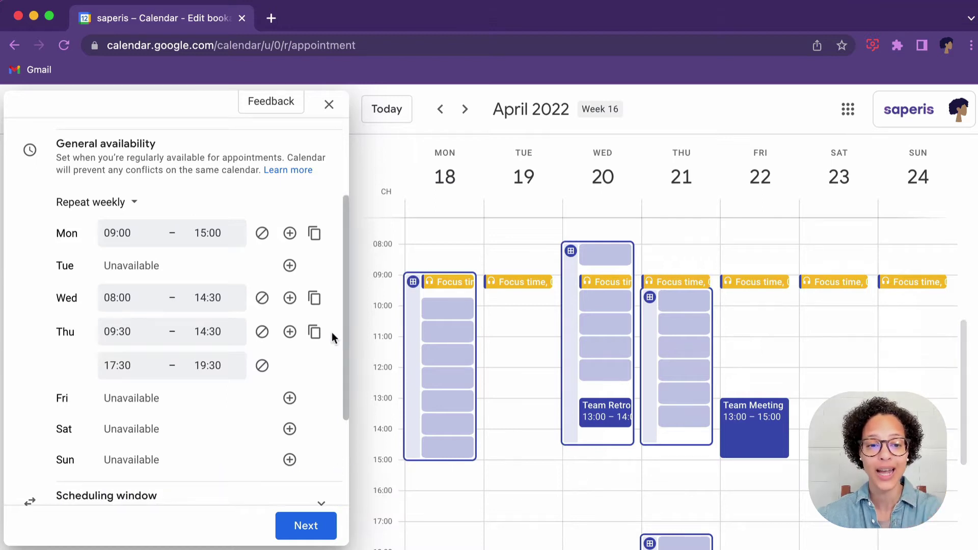
scroll(203, 356, down, 3)
scroll(204, 356, down, 1)
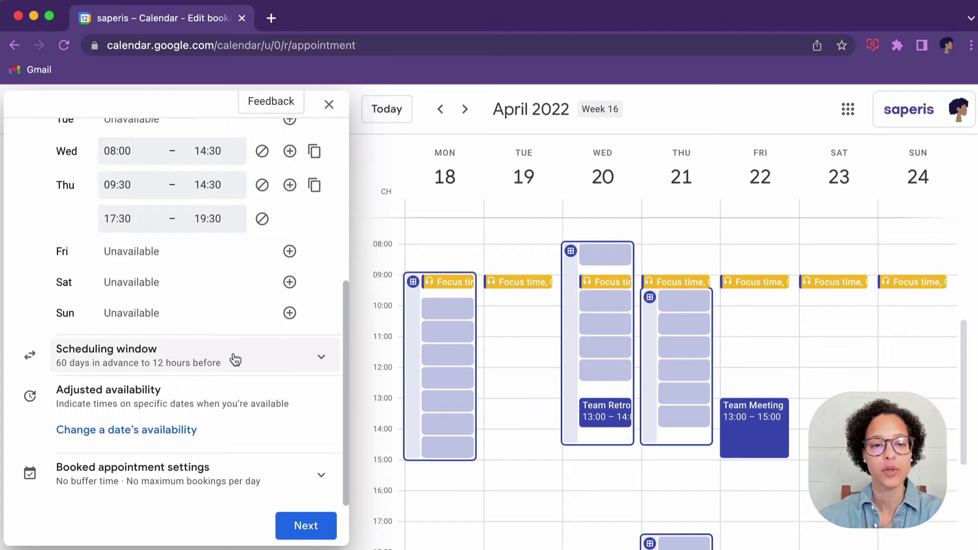
- Limit the scheduling window to start 18 April 2022 and end 11 July 2022
click(234, 358)
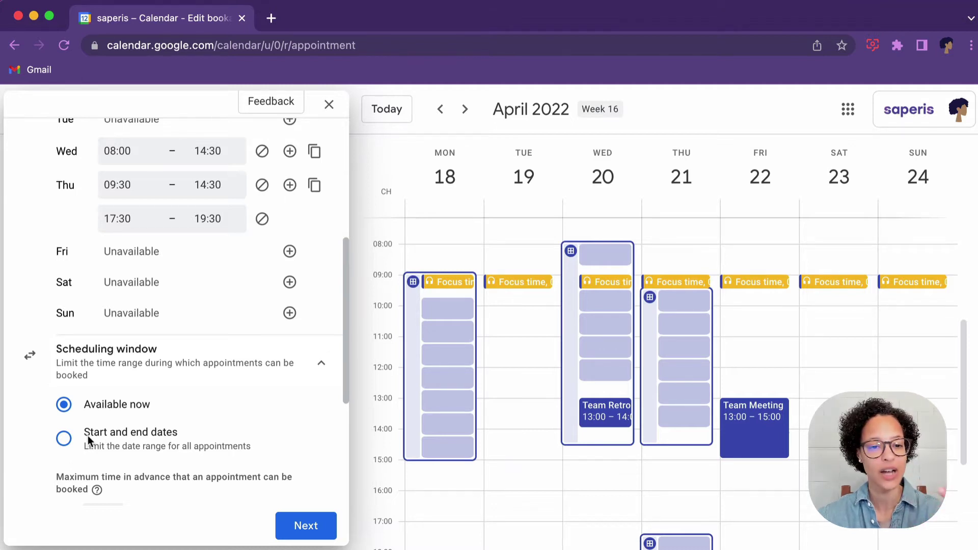
click(66, 441)
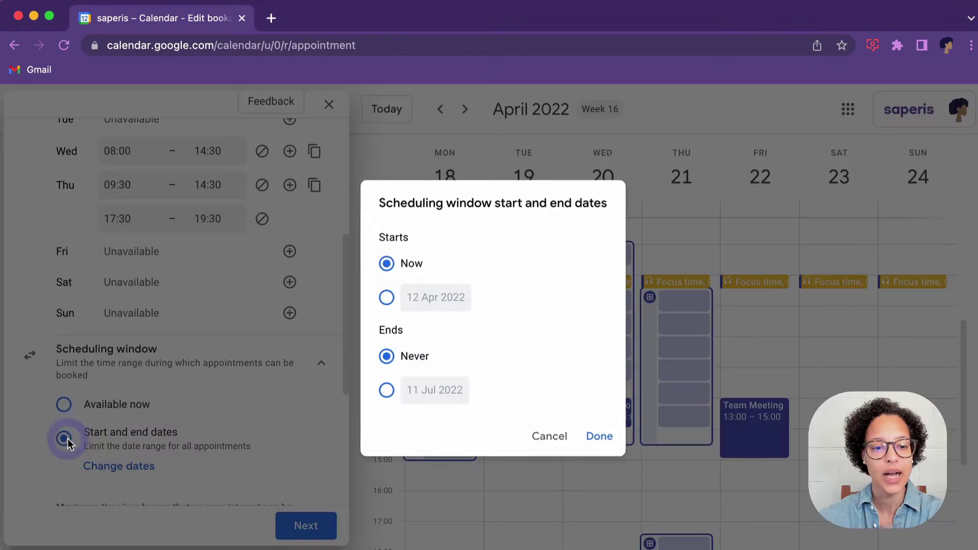
click(388, 298)
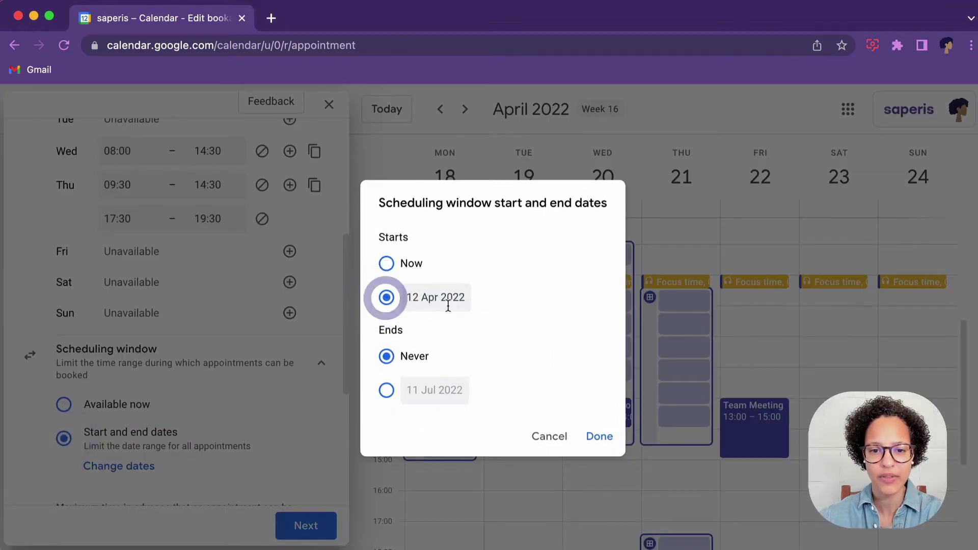
click(448, 307)
click(452, 422)
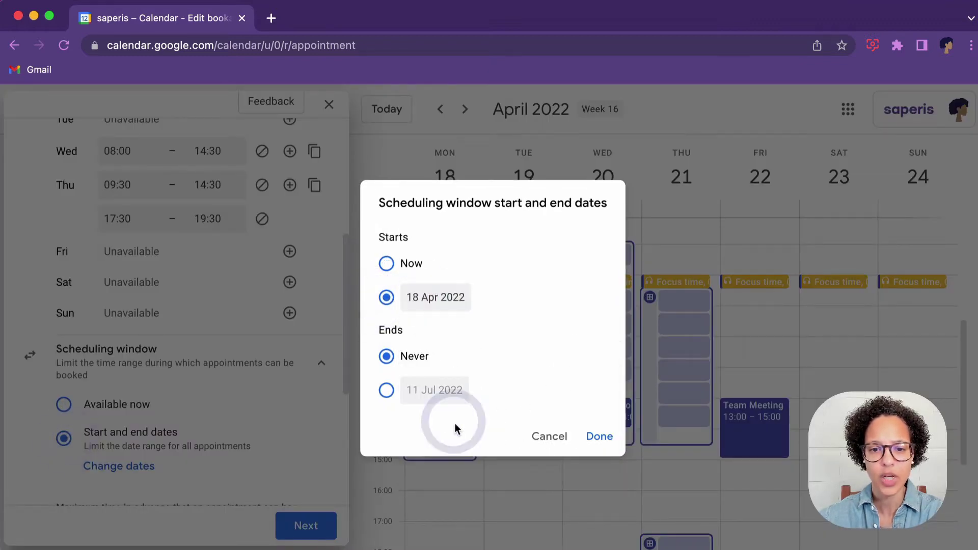
click(388, 391)
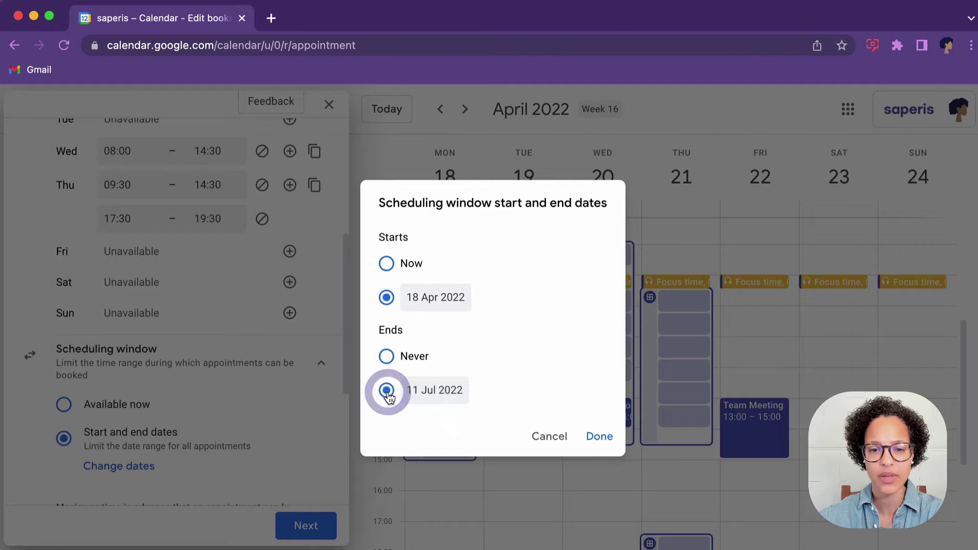
click(604, 444)
scroll(206, 389, down, 5)
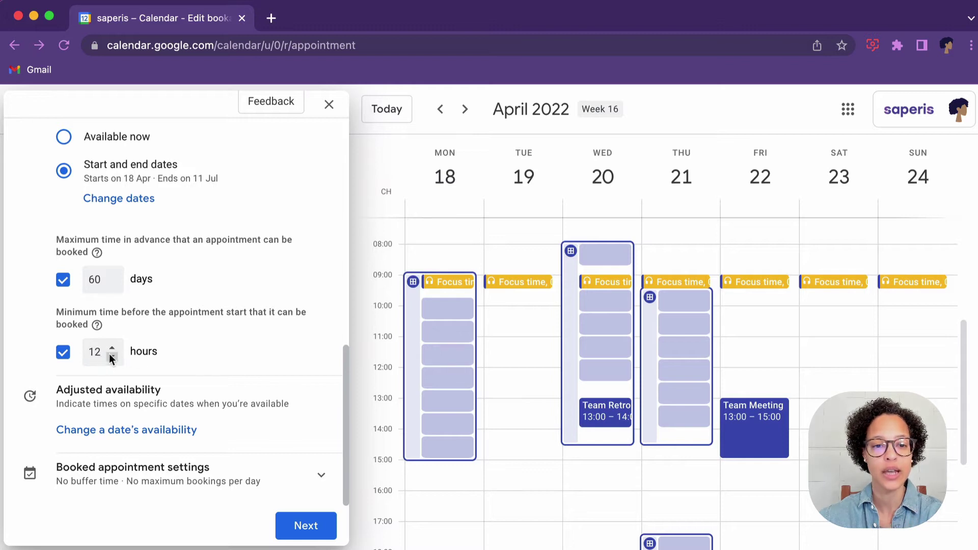
- Mark 20 April 2022 unavailable all day as adjusted availability and expand booked appointment settings
click(183, 437)
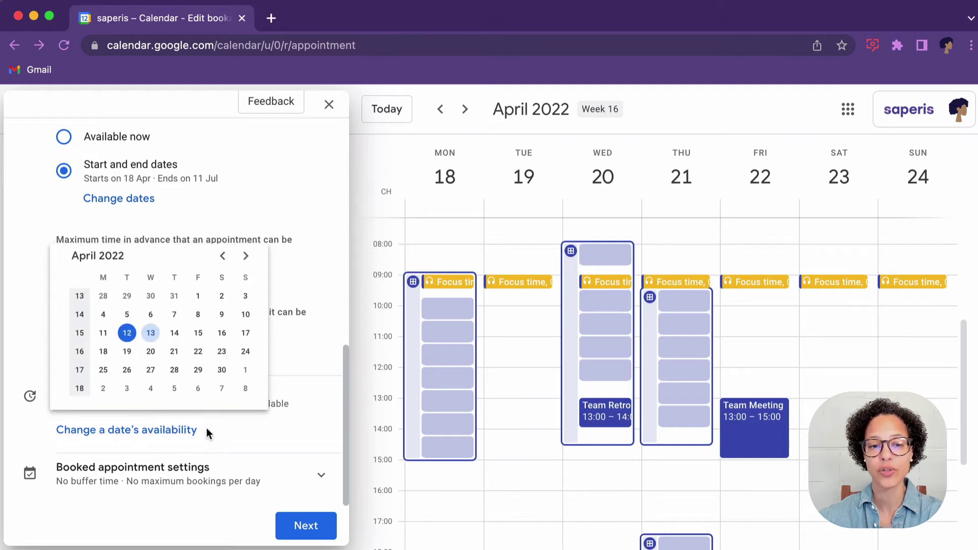
click(152, 354)
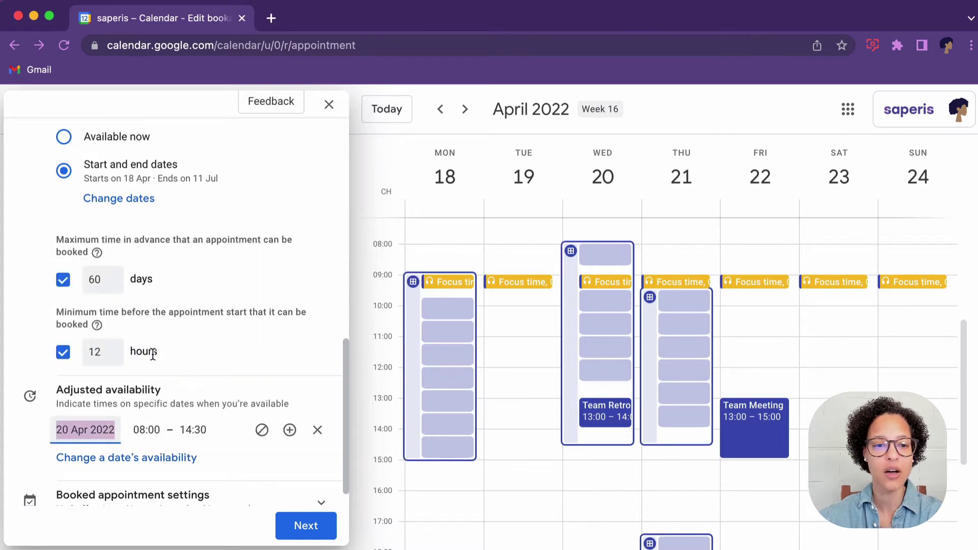
scroll(229, 374, down, 1)
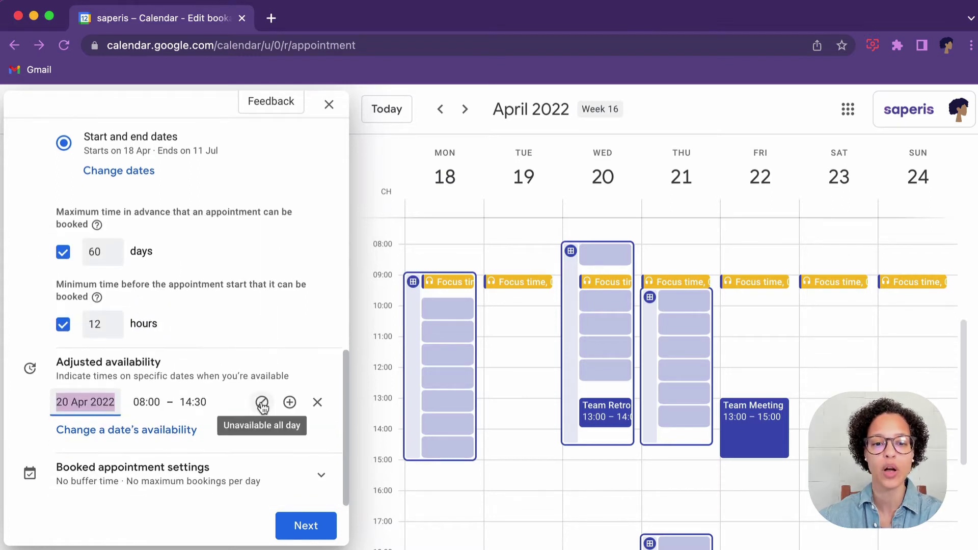
click(263, 405)
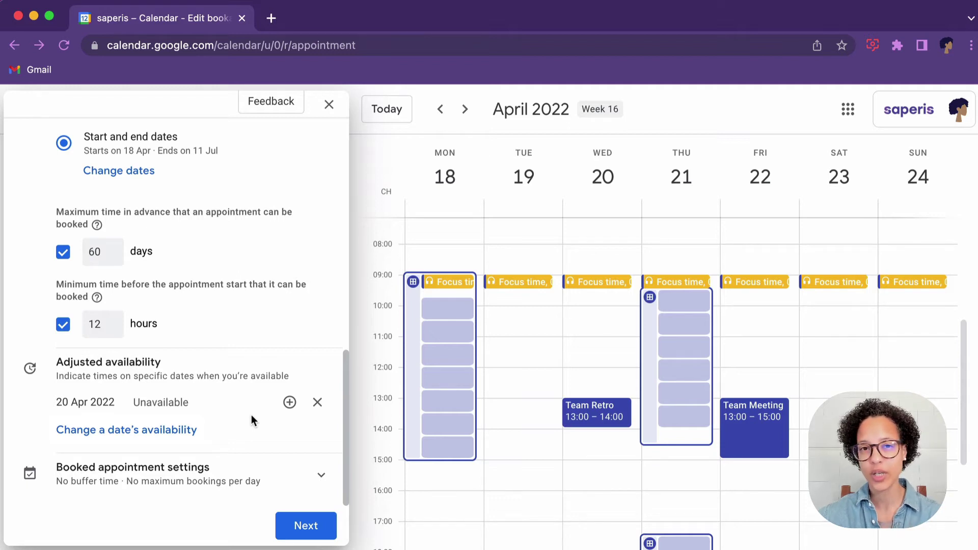
click(255, 478)
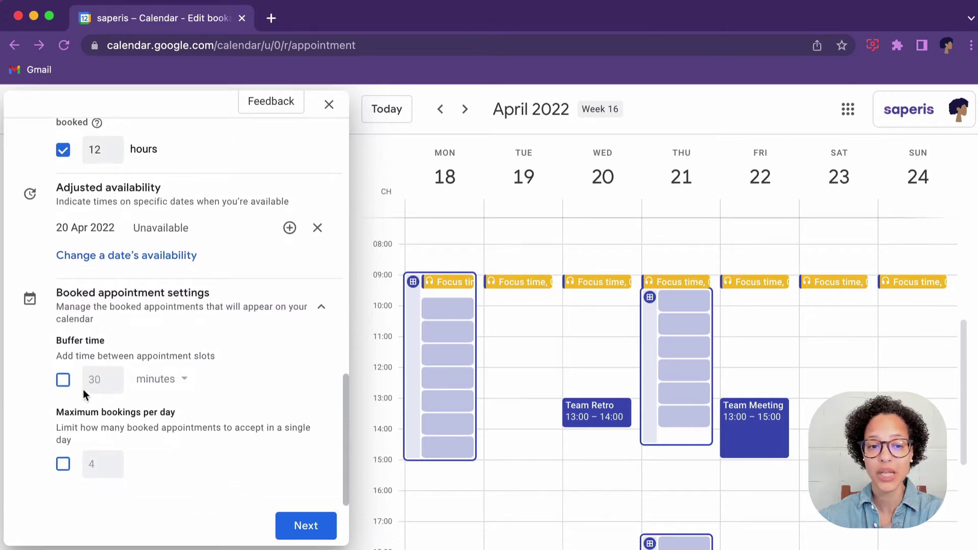
- Turn on a 15-minute buffer time and a maximum of 3 bookings per day
click(63, 381)
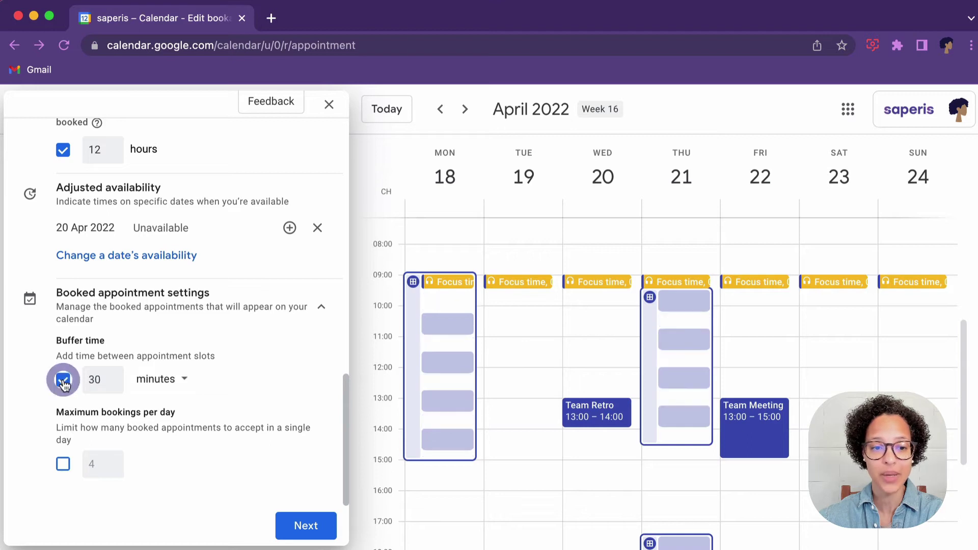
click(112, 384)
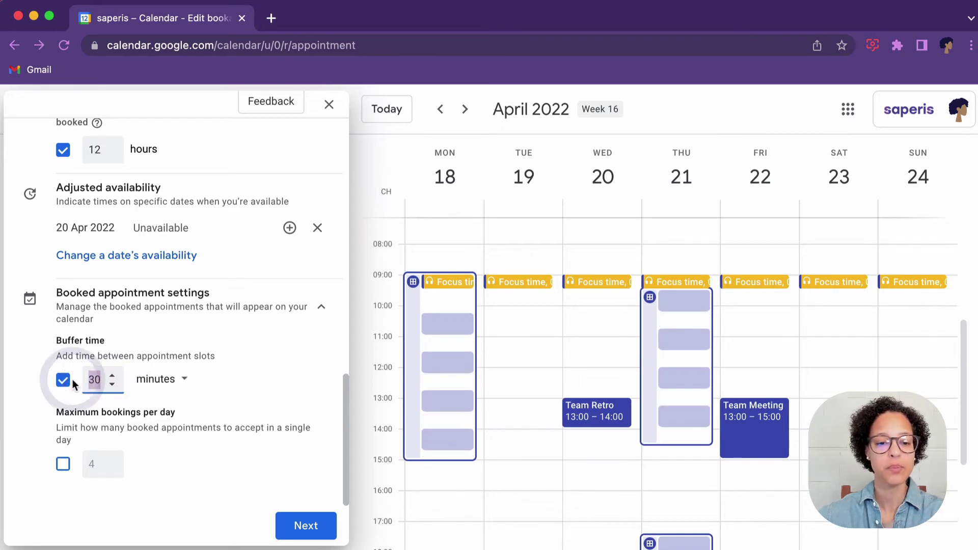
text(15)
key(Tab)
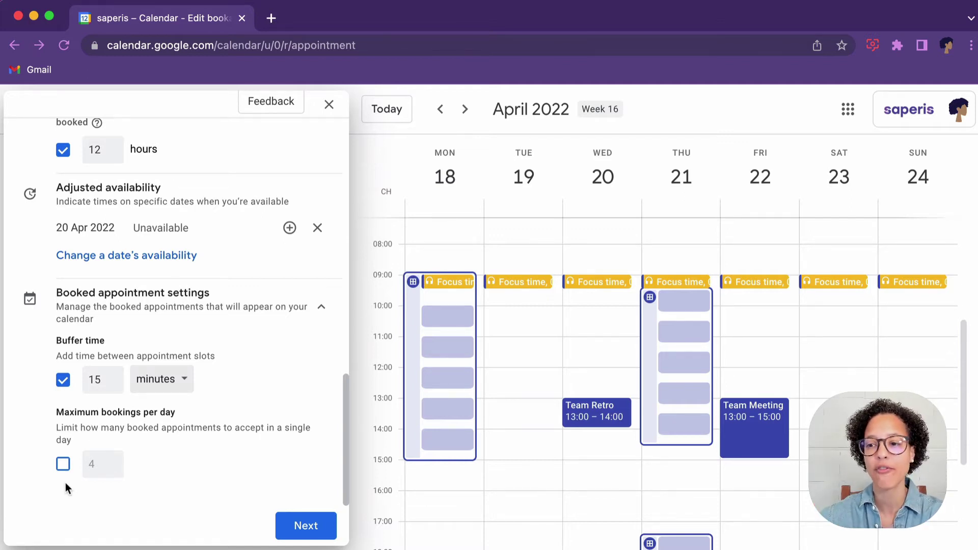
click(62, 465)
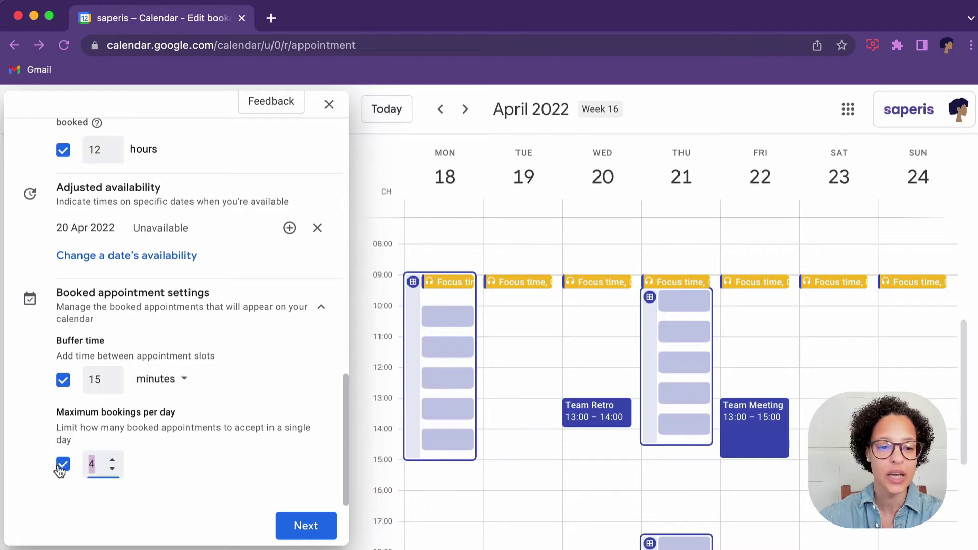
text(3)
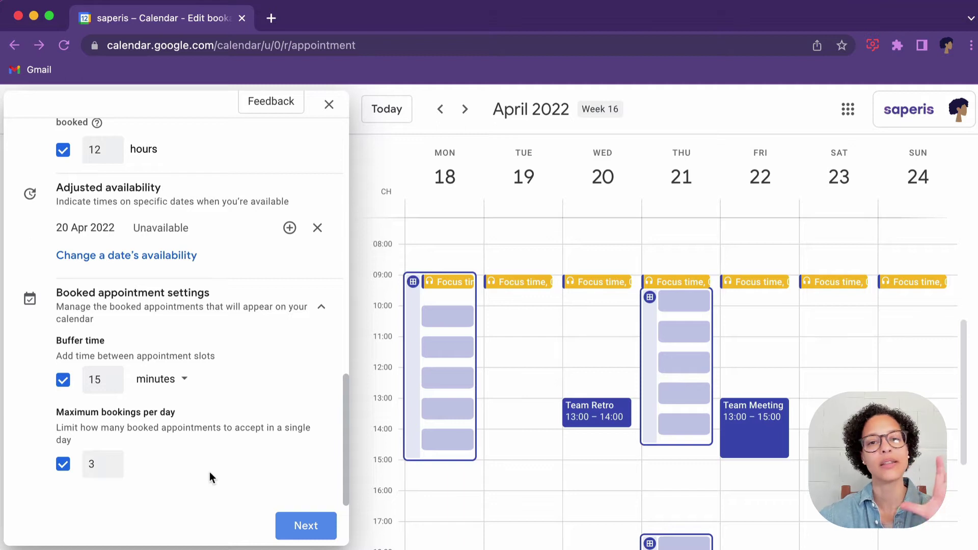
- Continue to the booking page, expand photo and name, and show the location choices
click(301, 526)
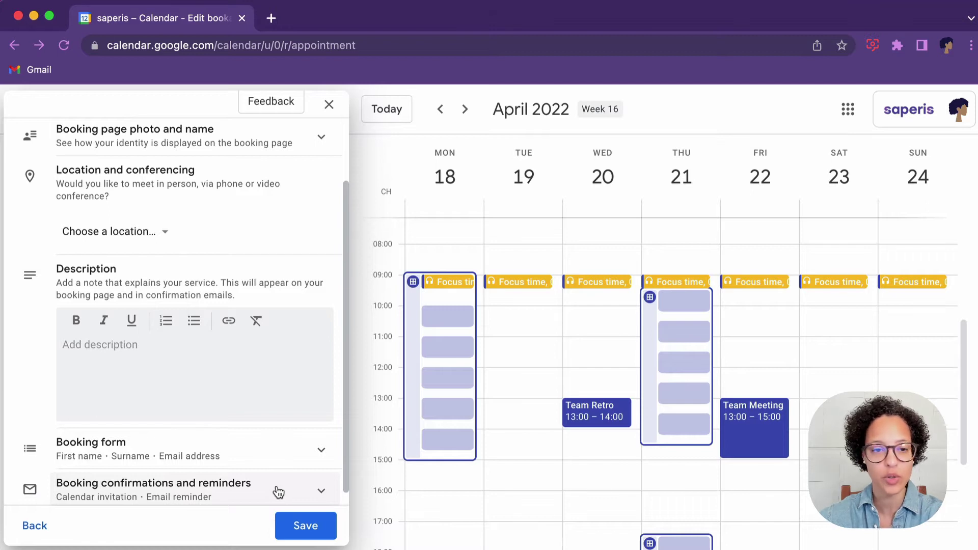
scroll(276, 488, up, 3)
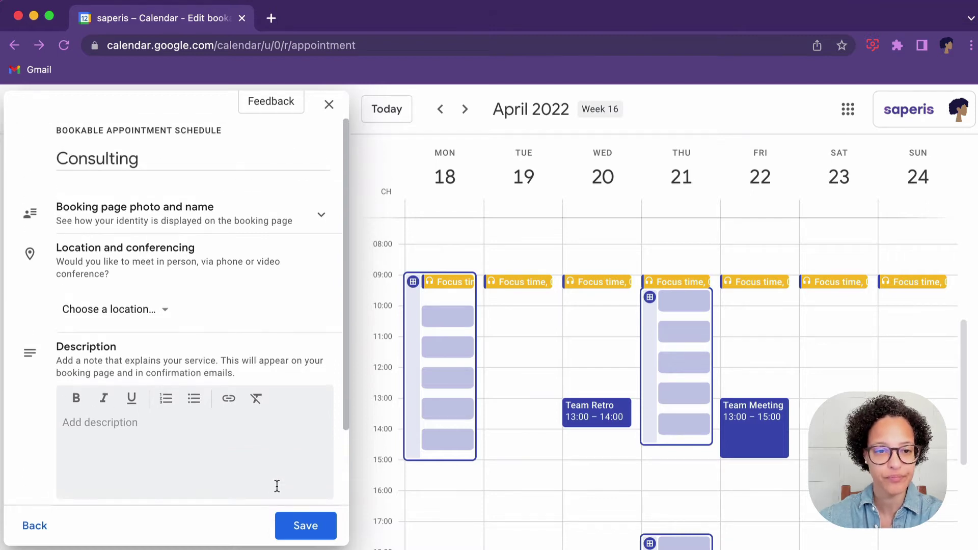
click(257, 226)
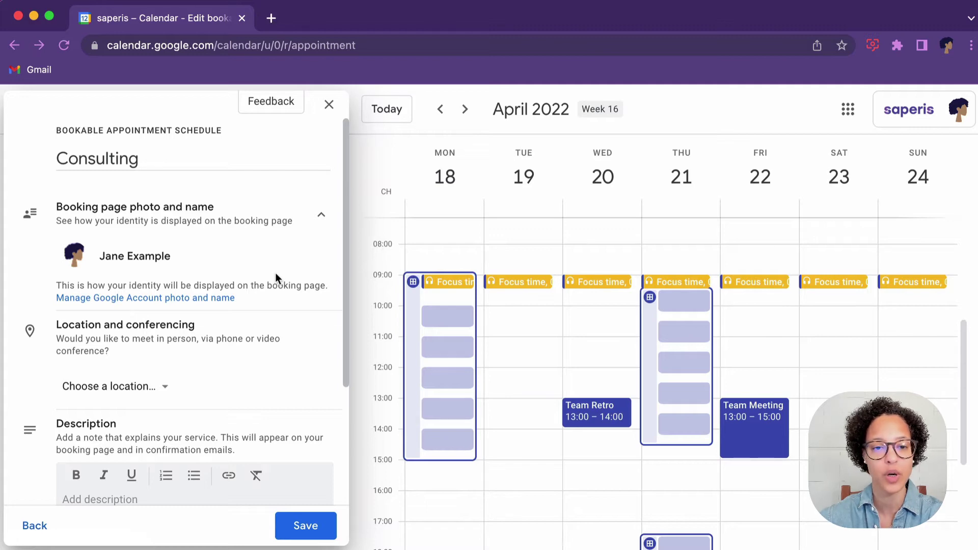
scroll(260, 297, down, 3)
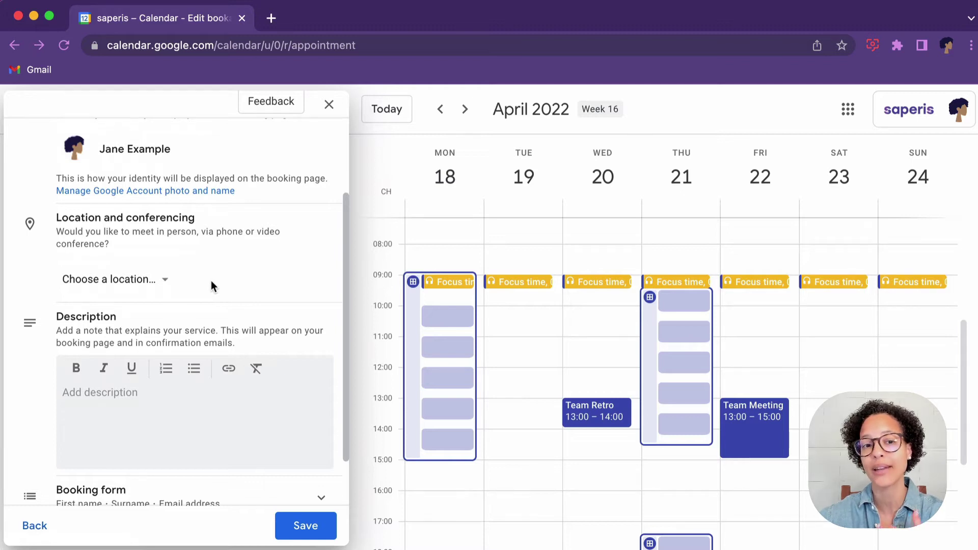
click(157, 282)
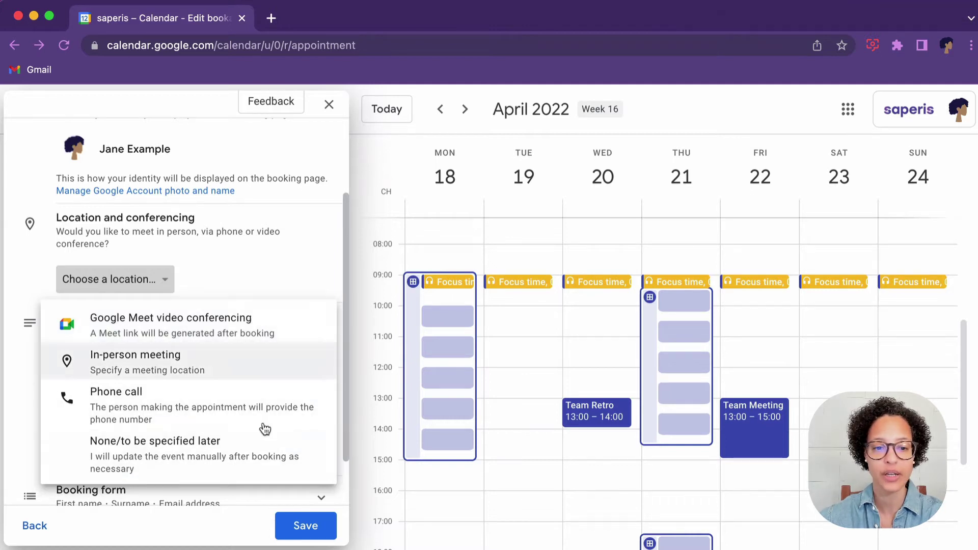
- Set an in-person meeting at Confiserie Sprüngli with the description 'Consulting calls 1-on-1'
click(234, 369)
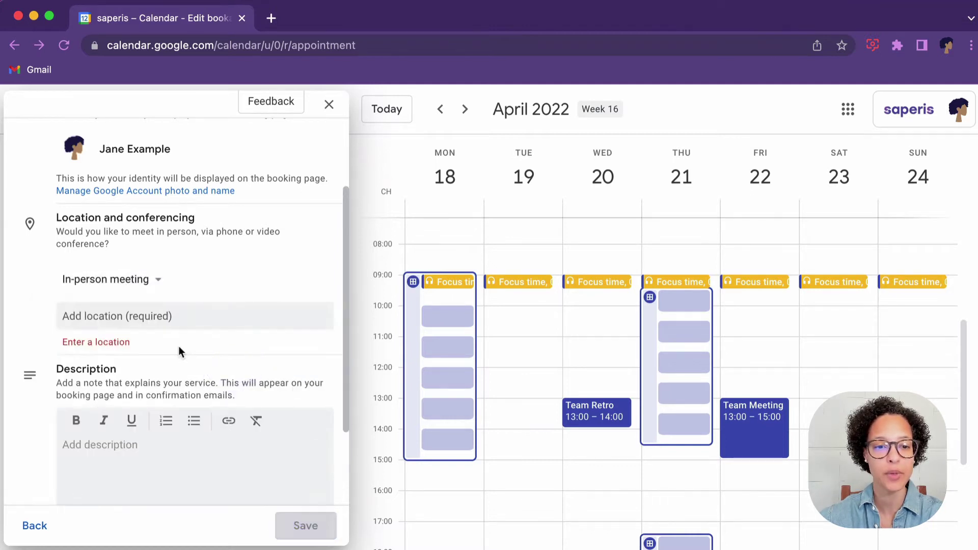
click(119, 316)
text(C)
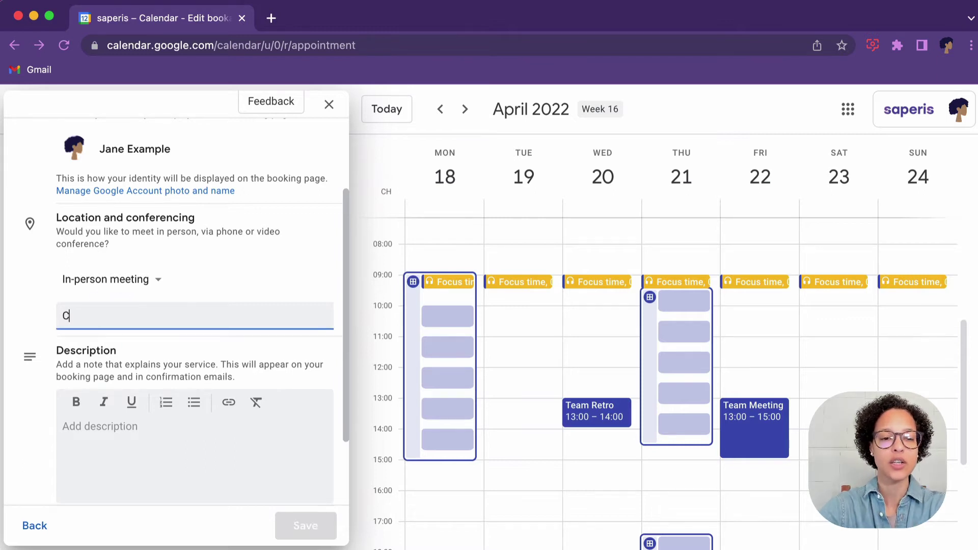
text(onfisei)
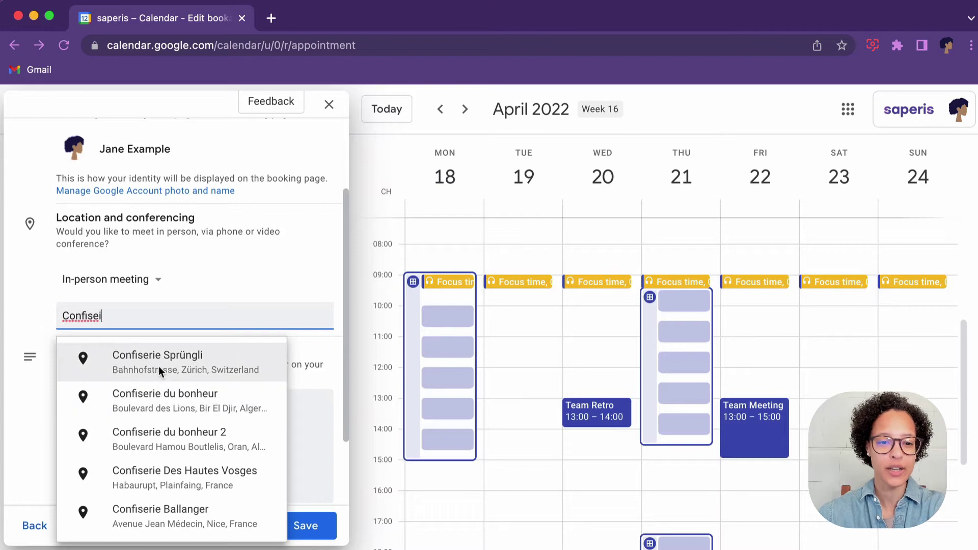
click(159, 366)
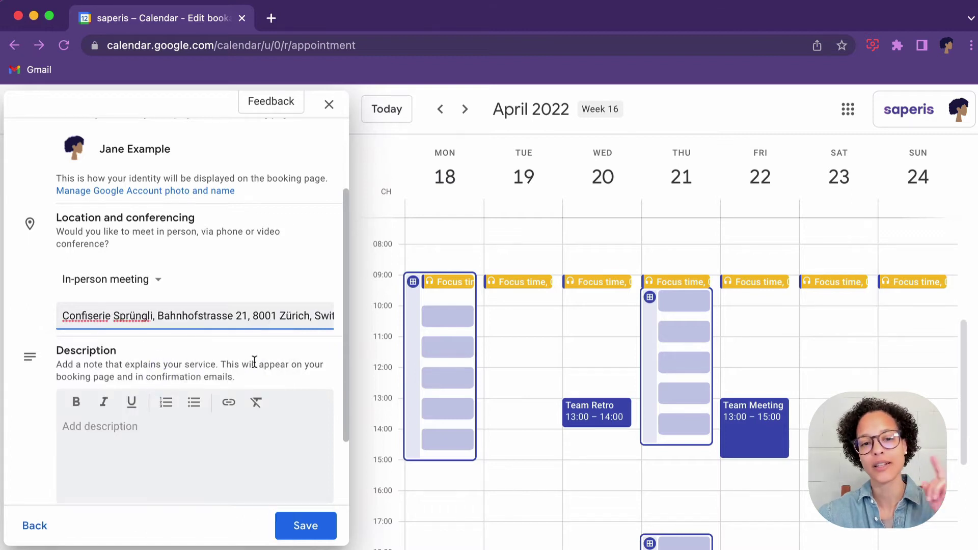
scroll(283, 359, down, 3)
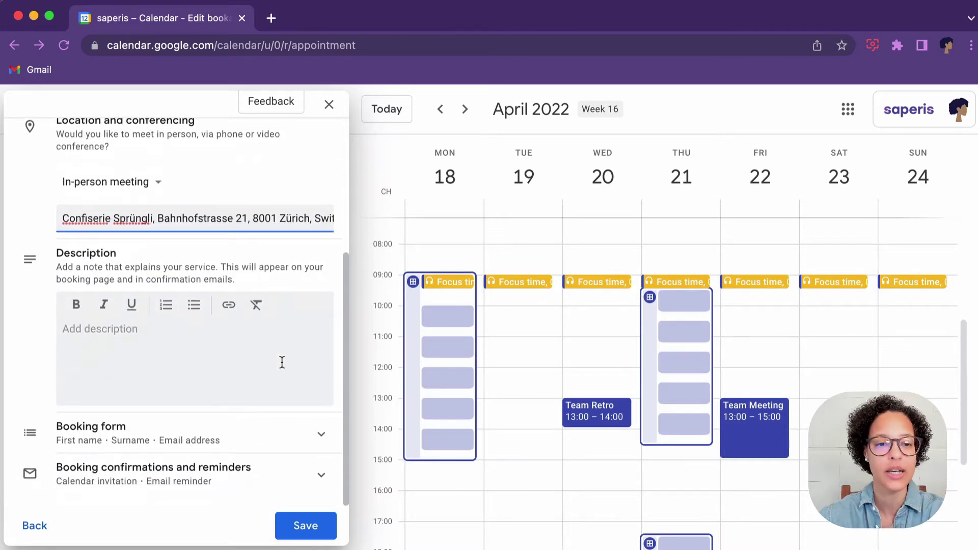
click(274, 375)
text(Consulting calls 1-on-1)
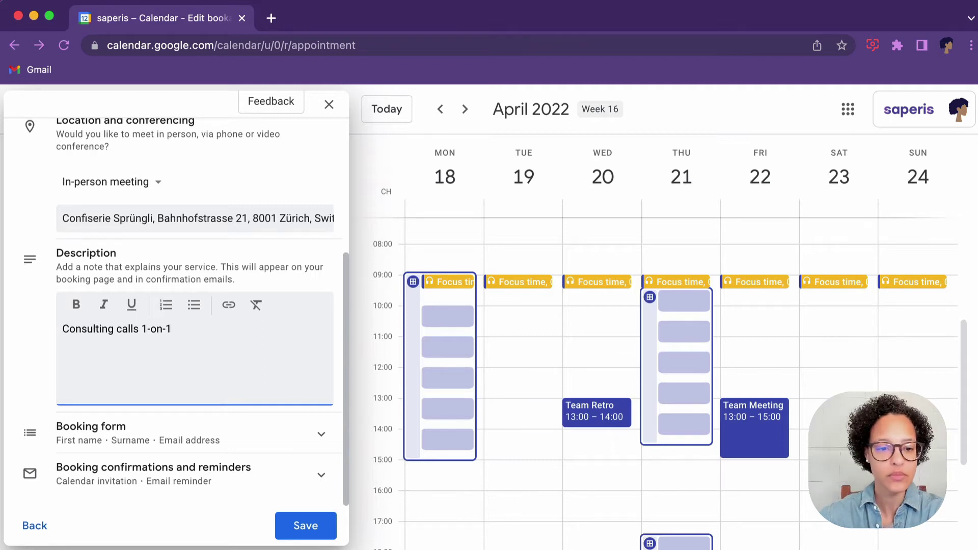
click(297, 437)
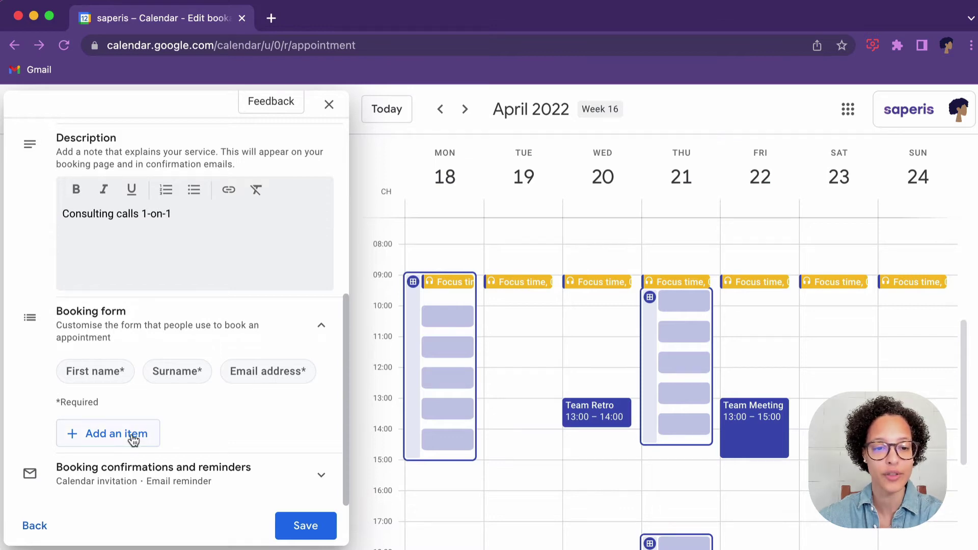
- Add a custom 'Employer' question and a phone number question to the booking form
click(133, 439)
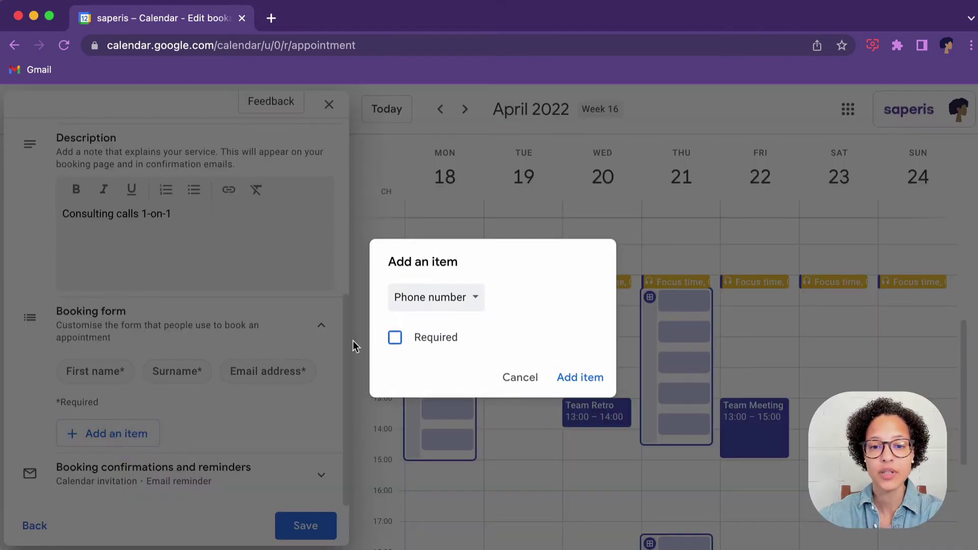
click(443, 304)
click(447, 334)
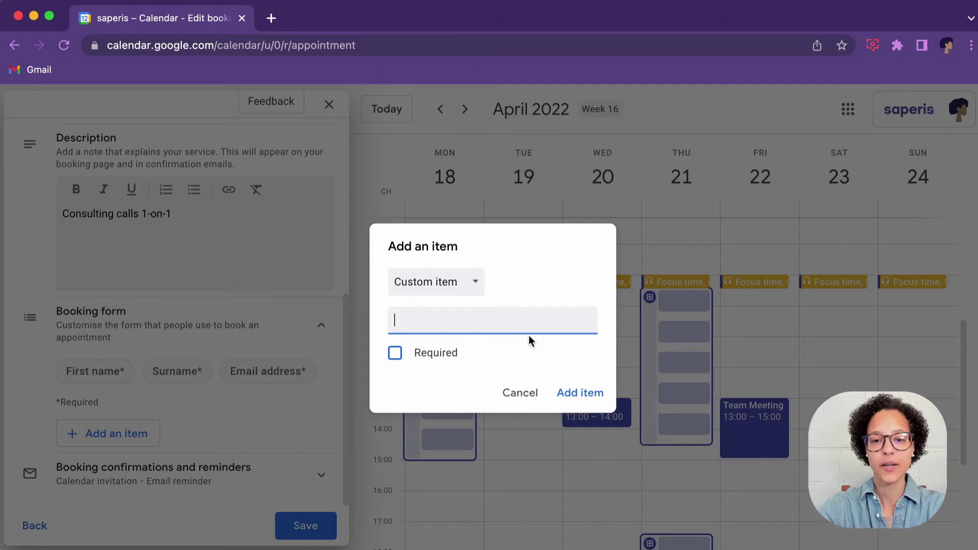
text(We)
key(BackSpace)
key(BackSpace)
text(Employer)
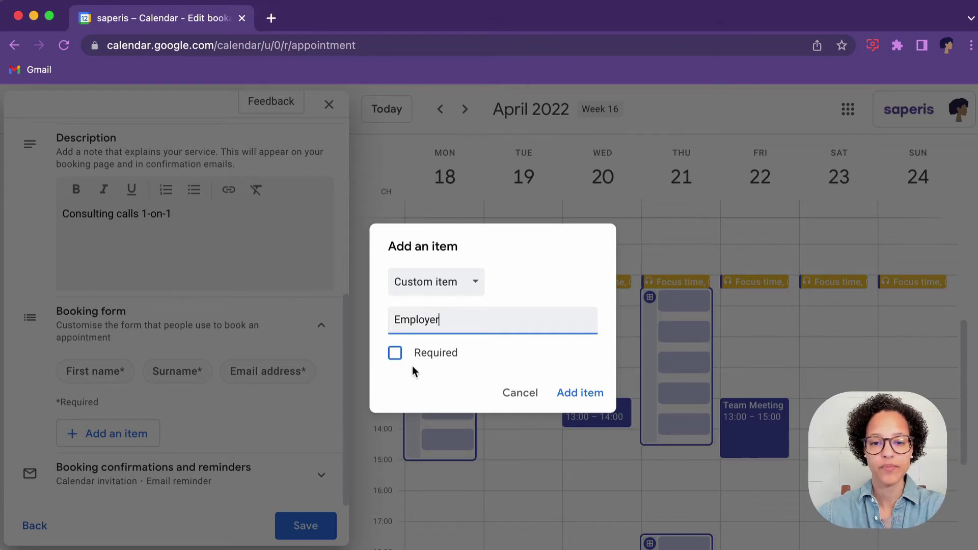
click(579, 394)
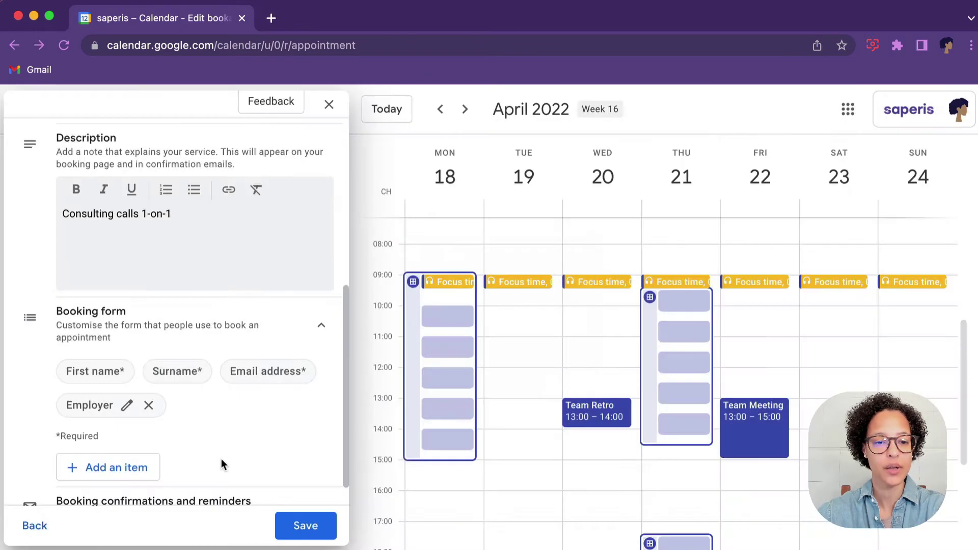
click(145, 467)
click(433, 296)
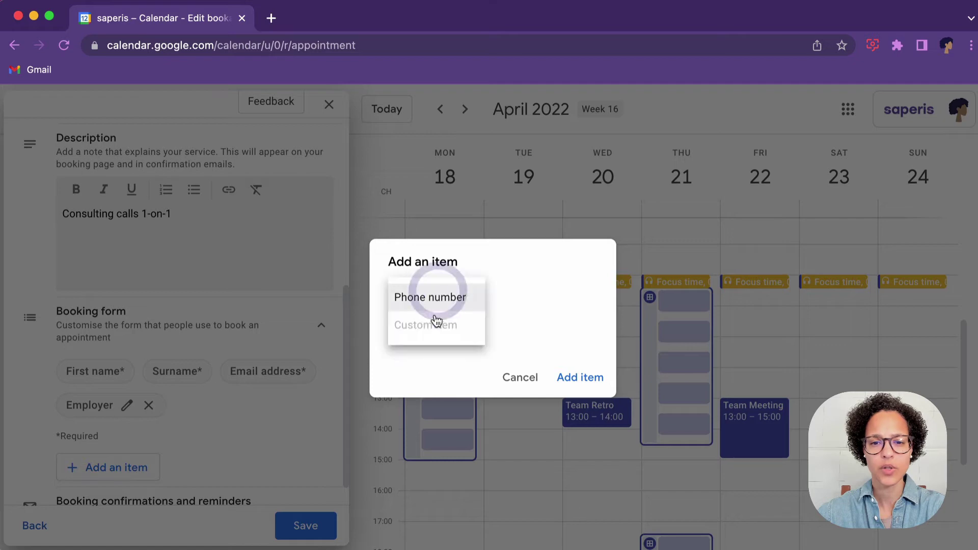
click(462, 306)
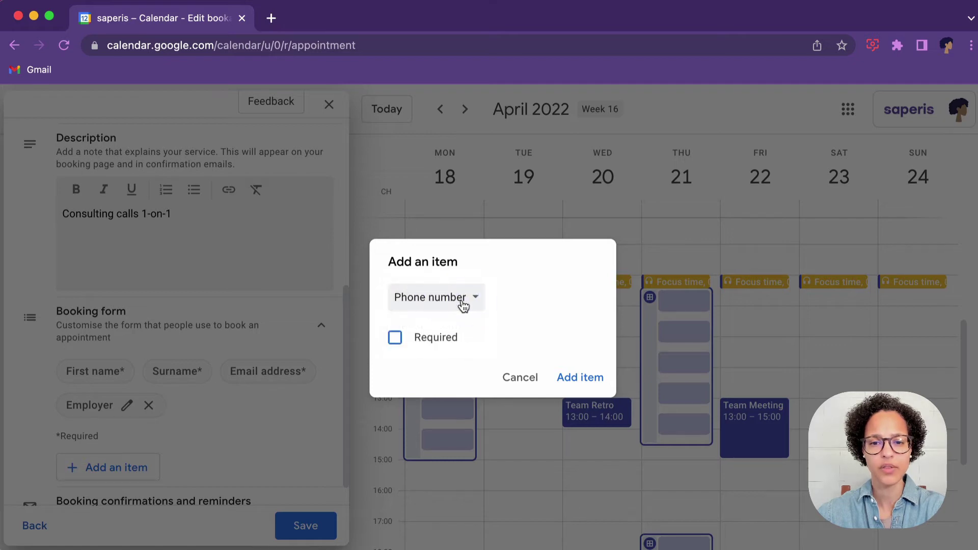
click(578, 378)
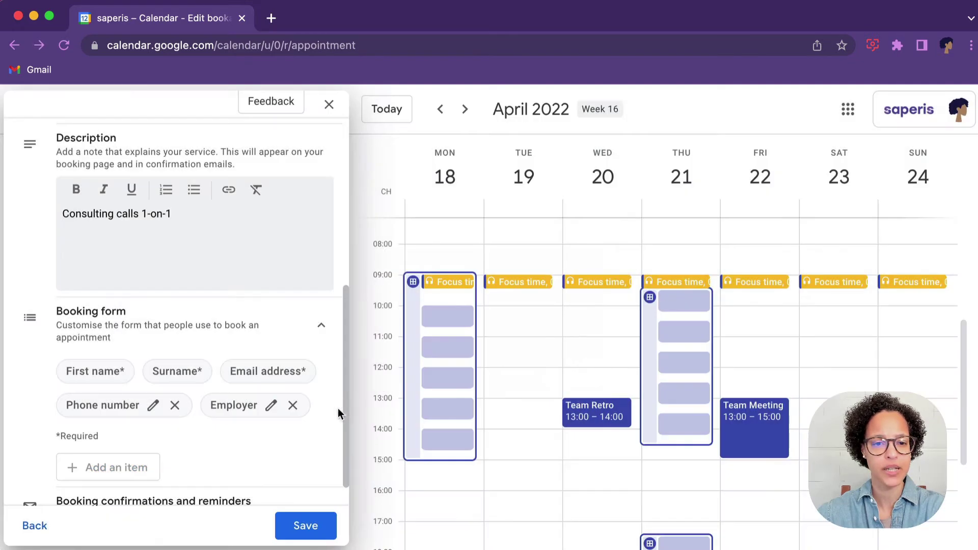
scroll(240, 441, down, 2)
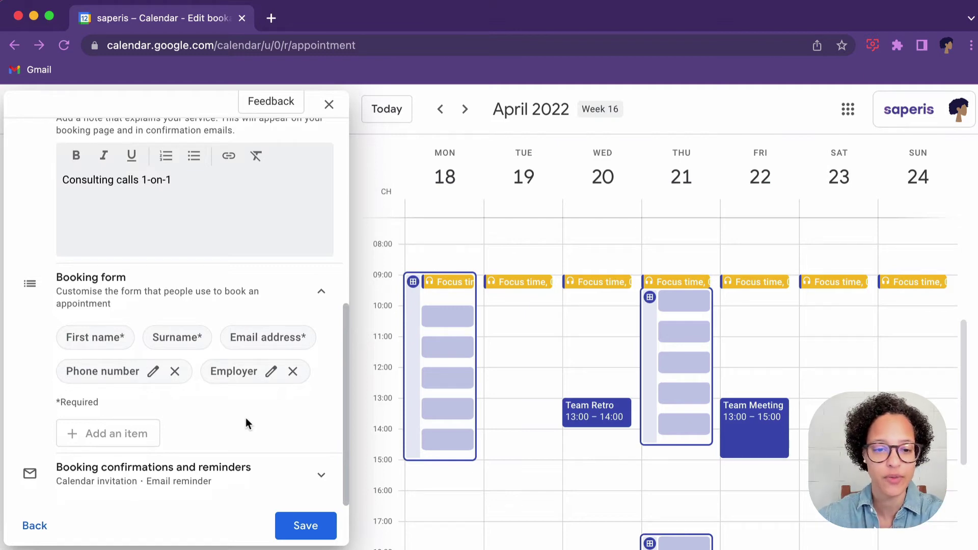
- Add a second email reminder set to 1 hour before and save the Consulting schedule
click(258, 469)
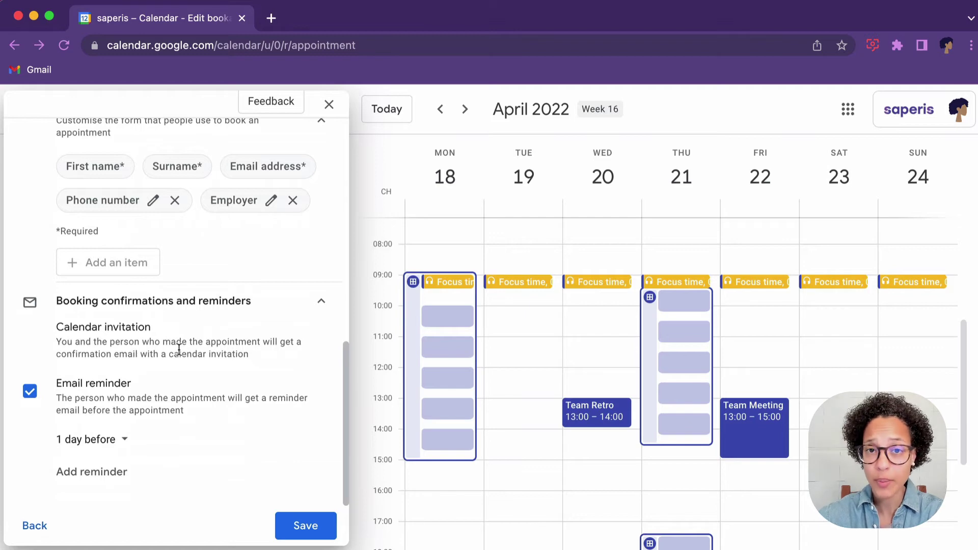
click(114, 474)
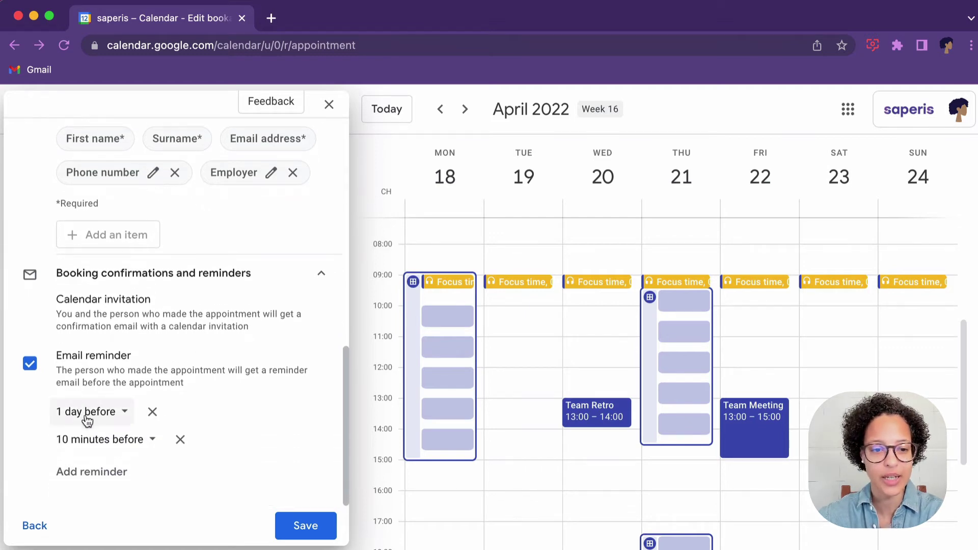
click(91, 445)
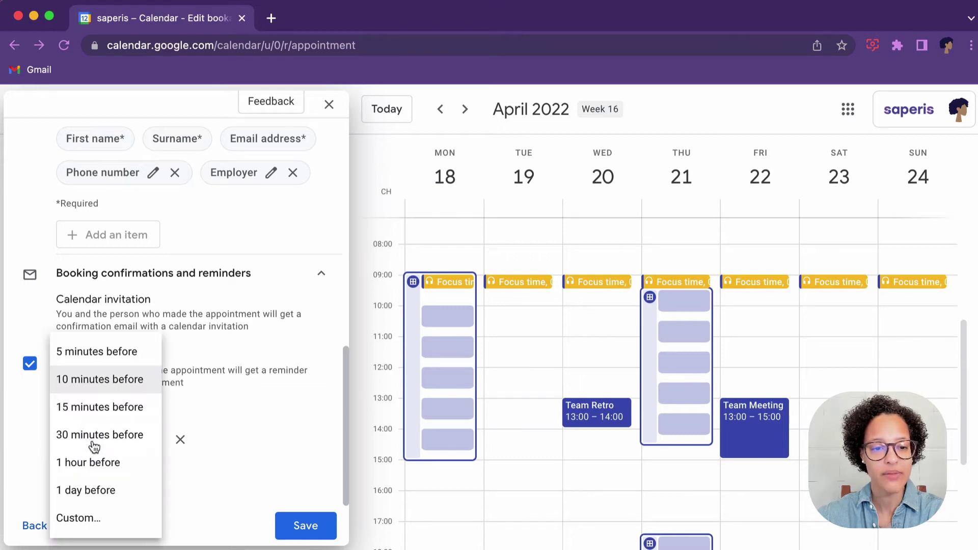
click(107, 463)
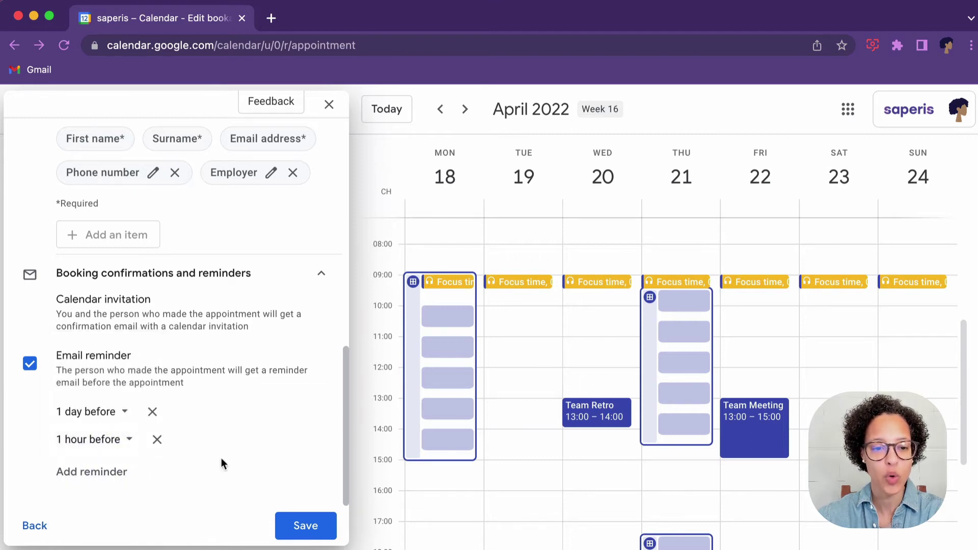
click(306, 526)
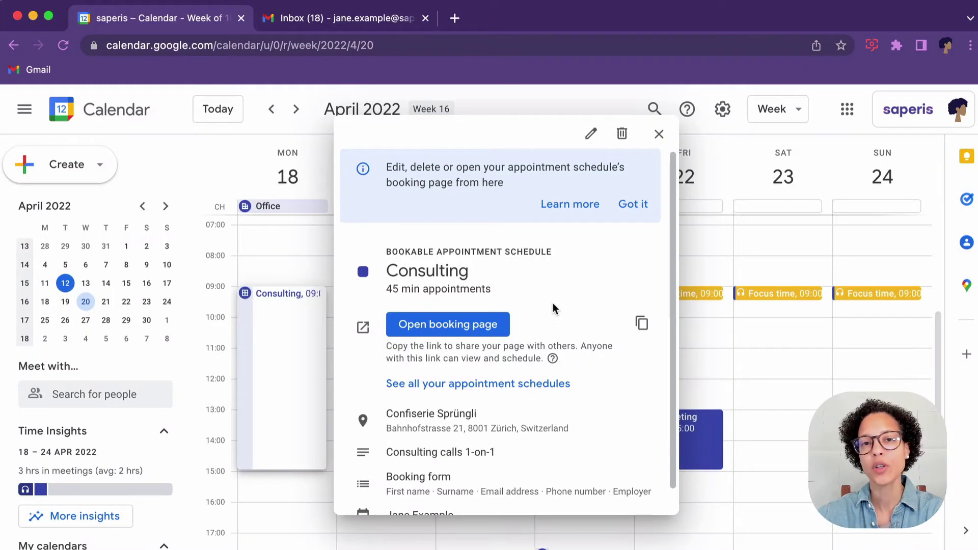
- Paste the copied booking page URL into the email body and make it a clickable link
click(642, 327)
click(337, 20)
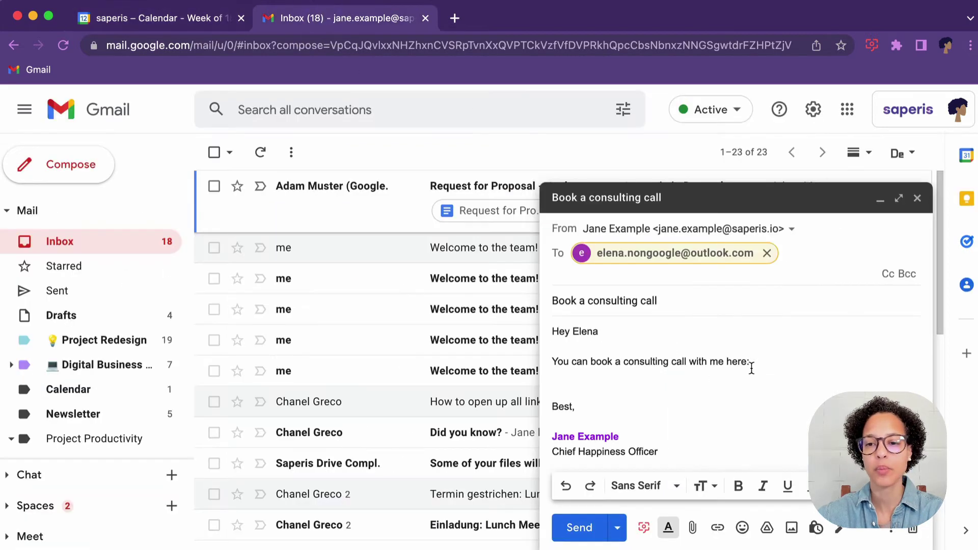
click(705, 387)
right_click(571, 344)
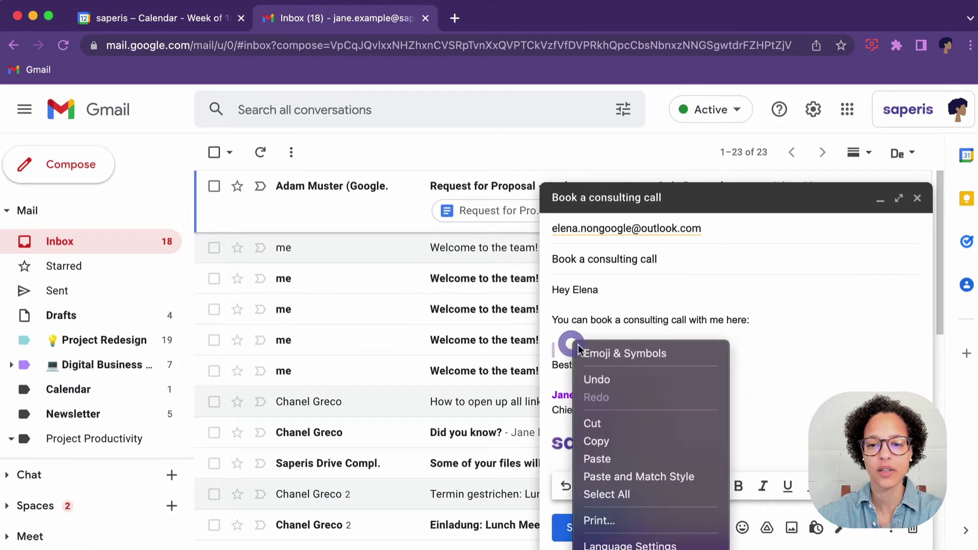
click(652, 459)
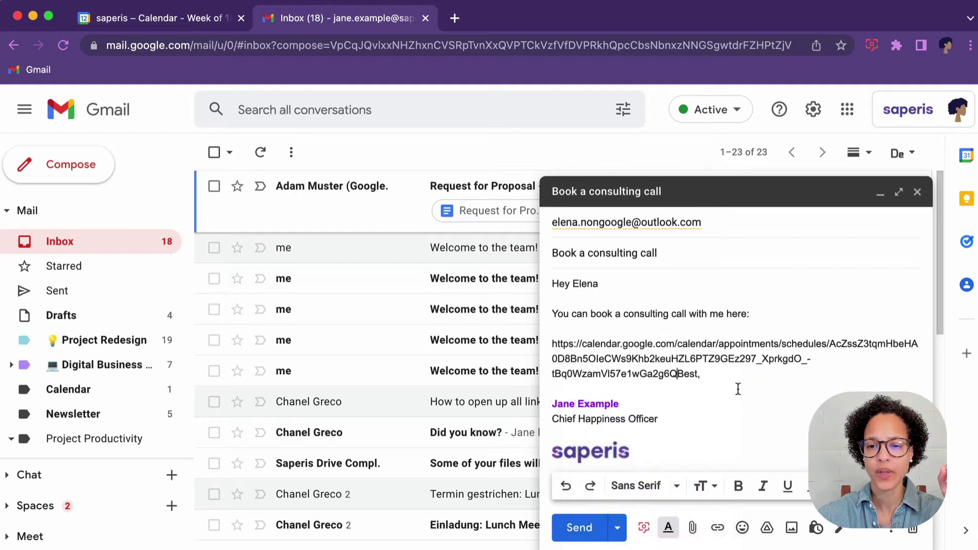
key(Return)
key(Return)
drag(679, 344, 536, 315)
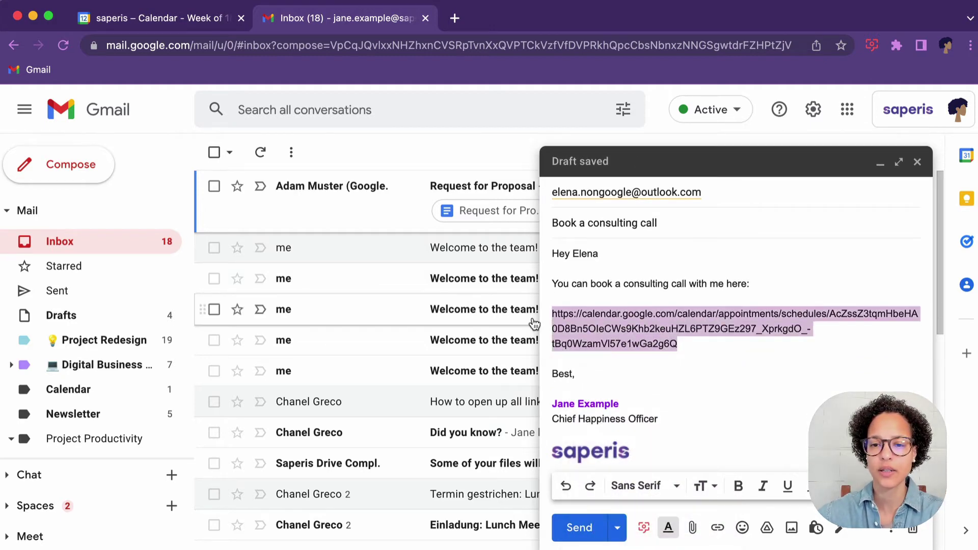
click(717, 528)
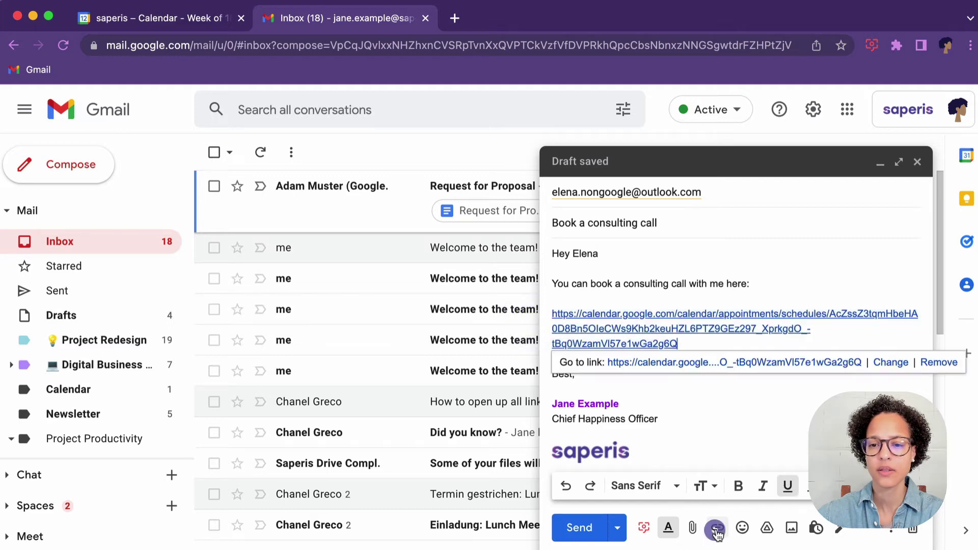
- Check the Consulting schedule in Calendar, then send the 'Book a consulting call' email
click(151, 18)
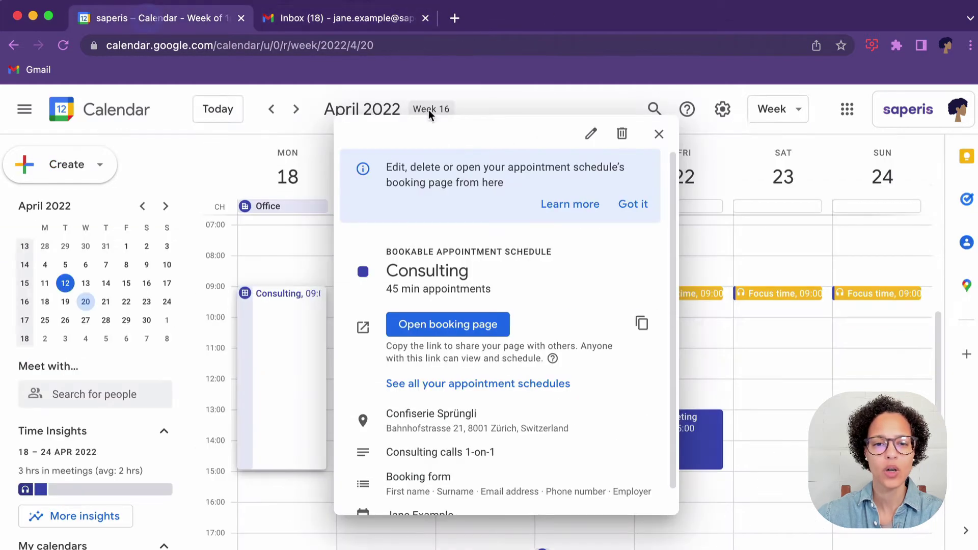
click(662, 134)
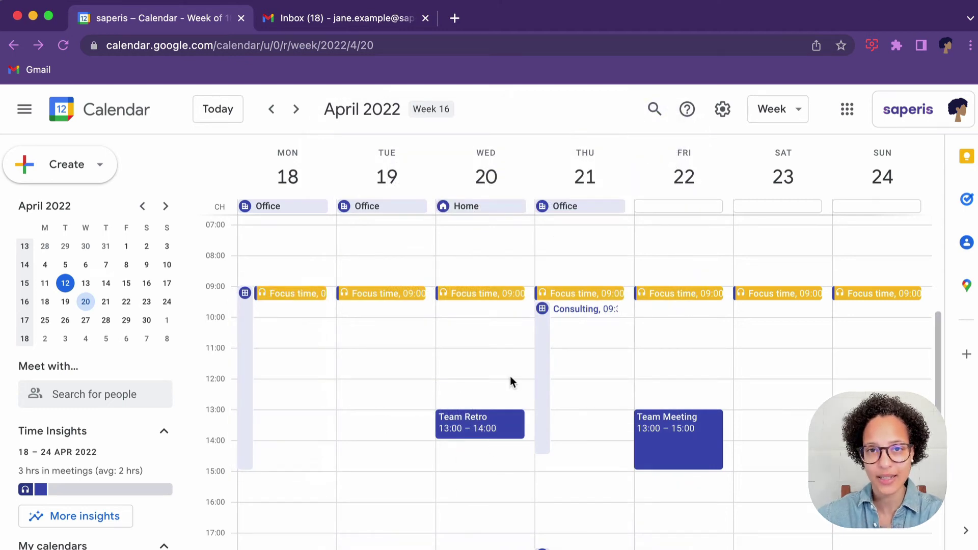
click(544, 376)
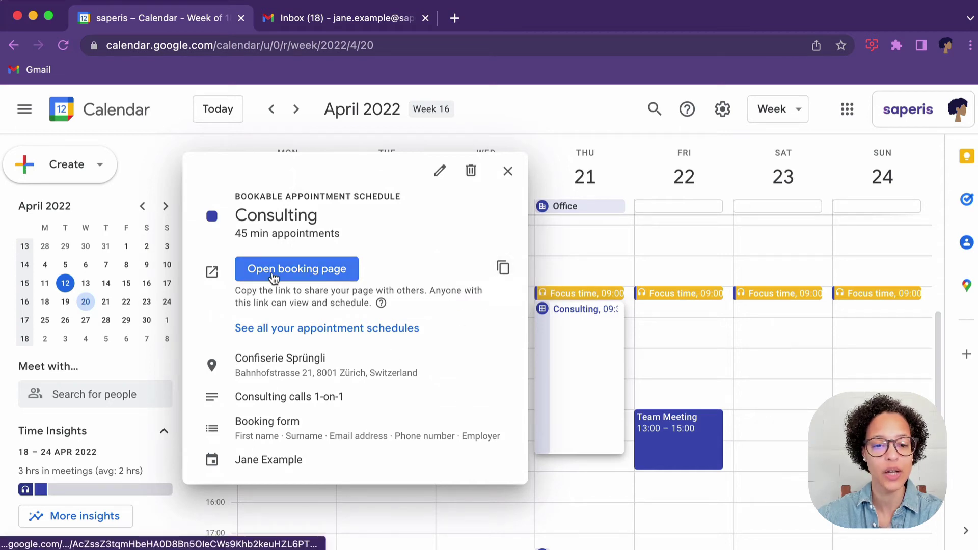
click(321, 18)
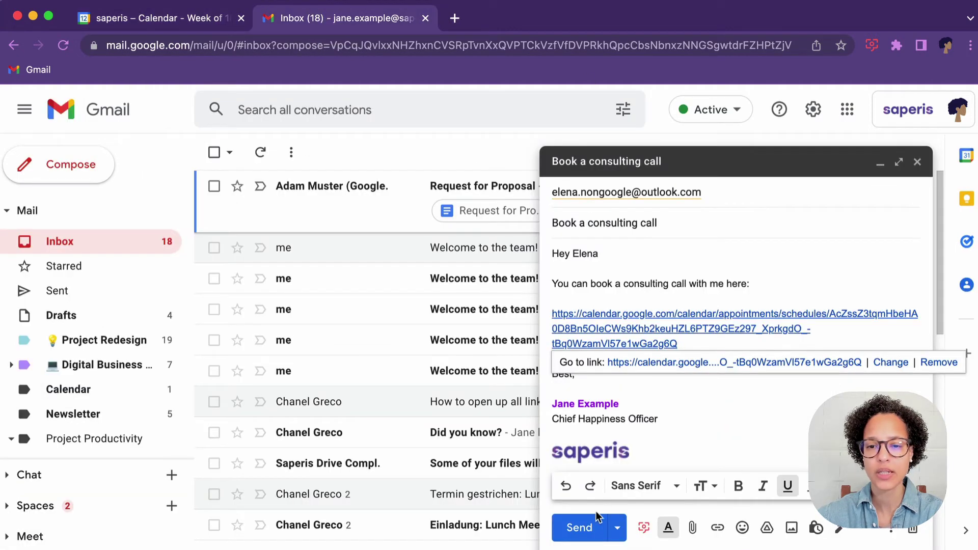
click(588, 528)
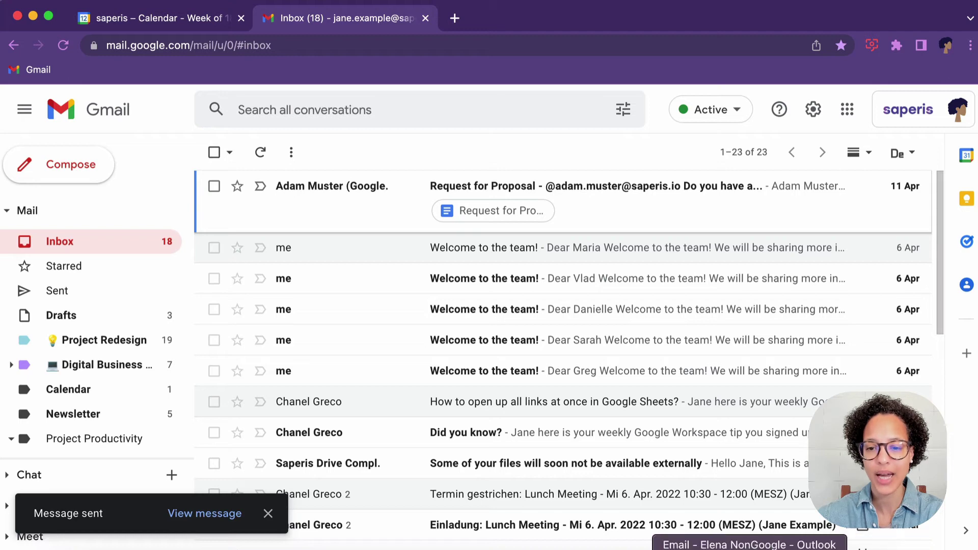
- From the Outlook inbox, open the 'Book a consulting call' email and follow its booking link
click(750, 546)
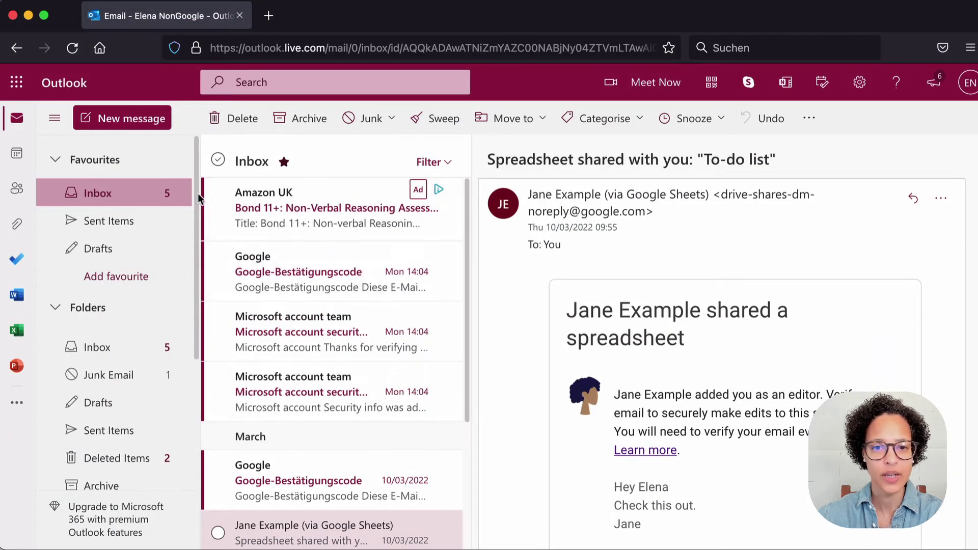
mouse_move(330, 208)
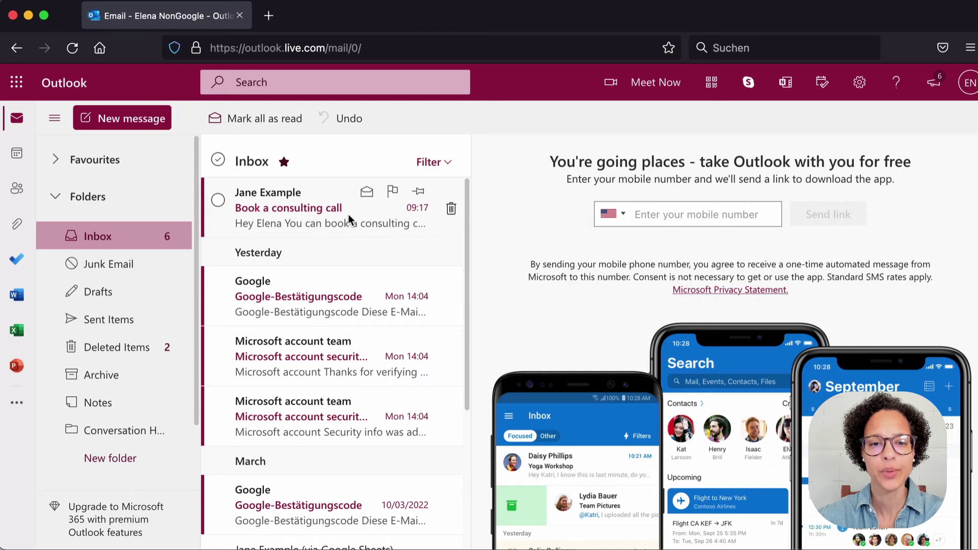
click(349, 214)
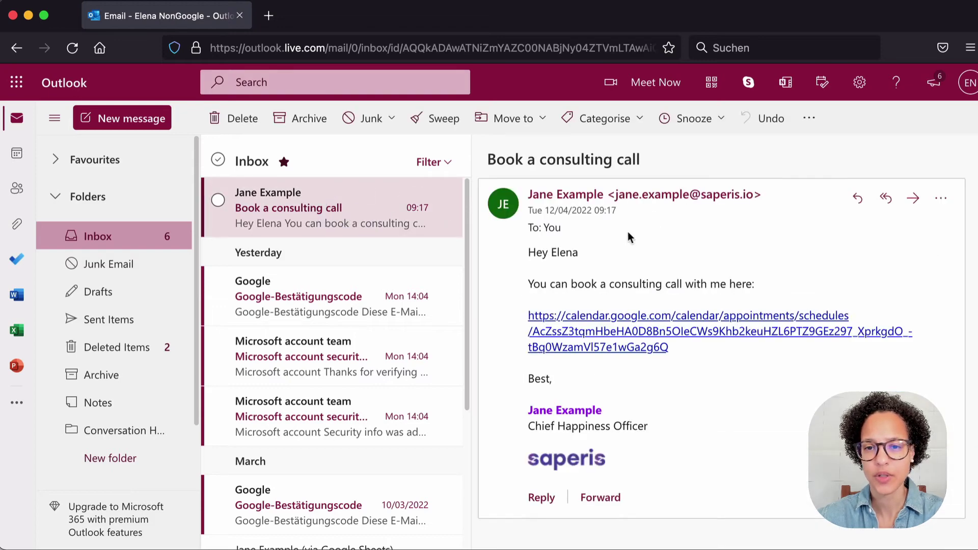
click(630, 316)
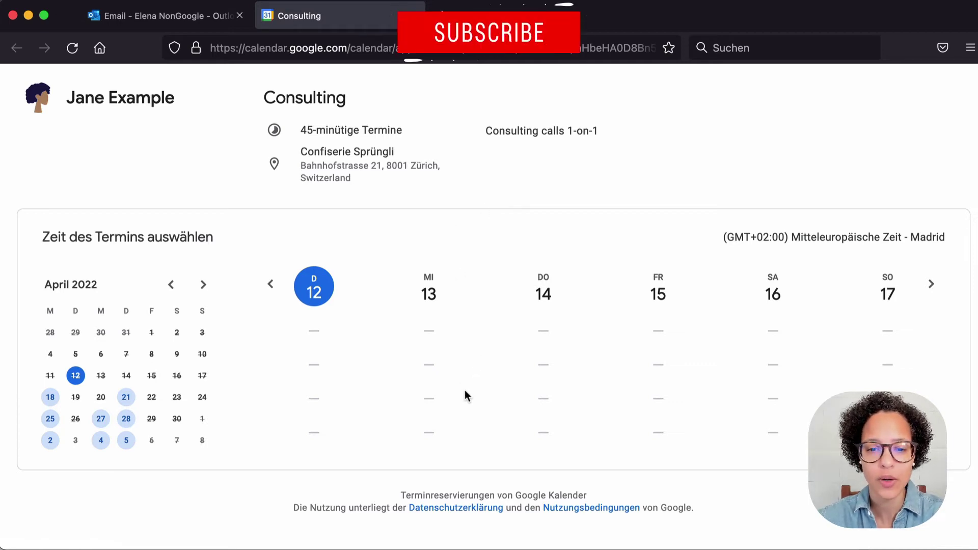
- Book the Thursday 21 April 09:30 slot, filling first name, last name, email, phone and employer, then reserve
click(51, 397)
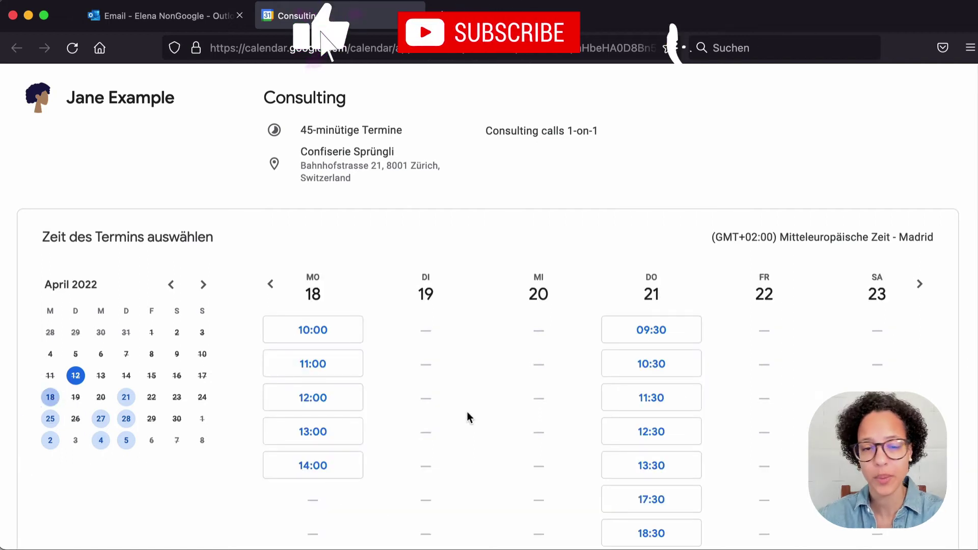
scroll(391, 433, down, 2)
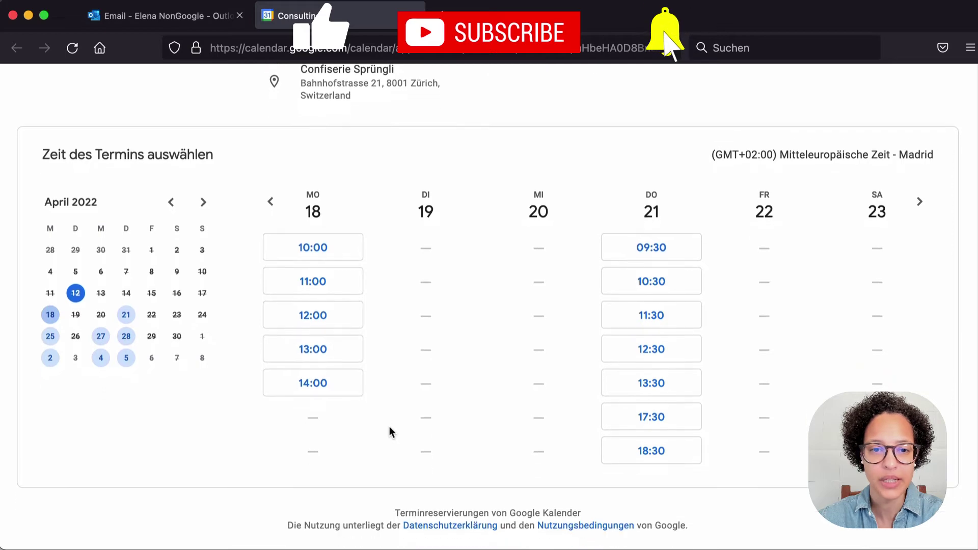
scroll(390, 432, up, 2)
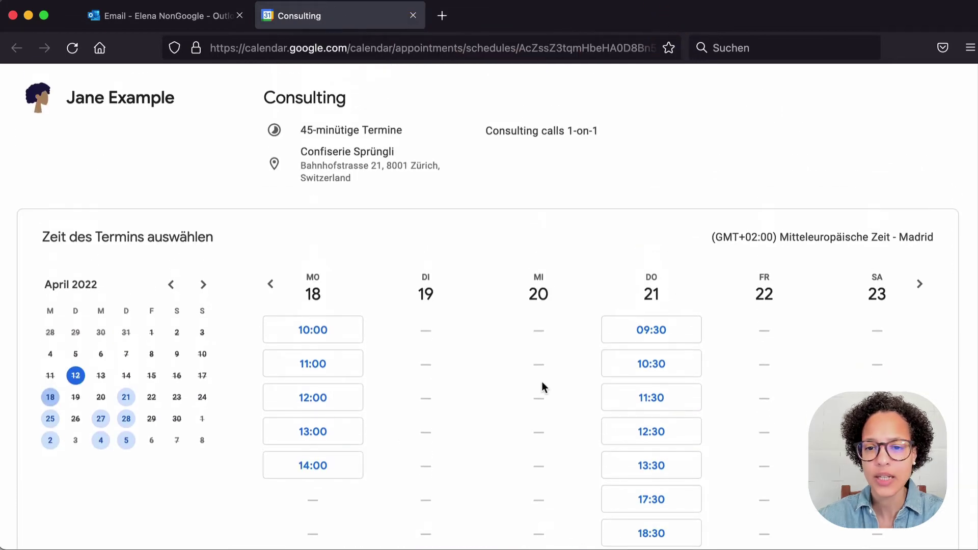
click(671, 340)
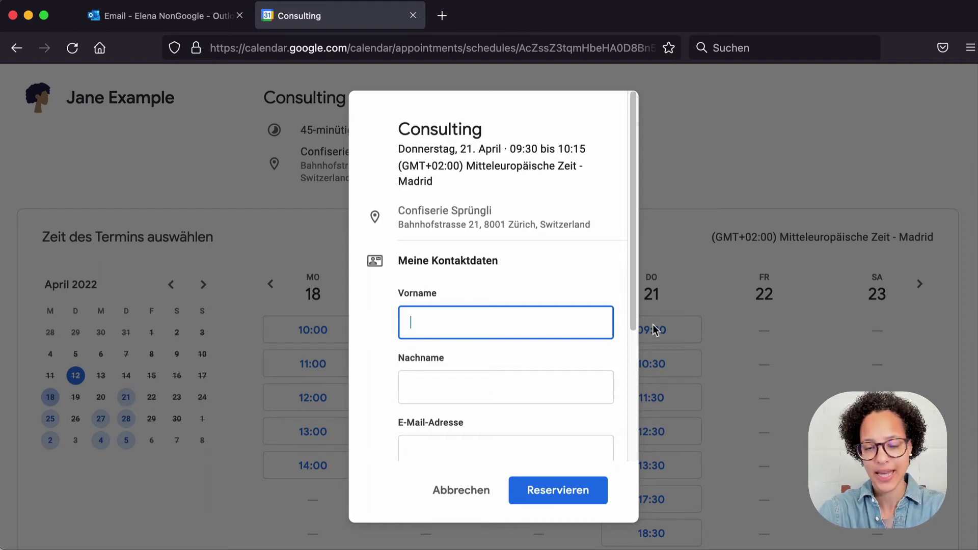
text(Elena)
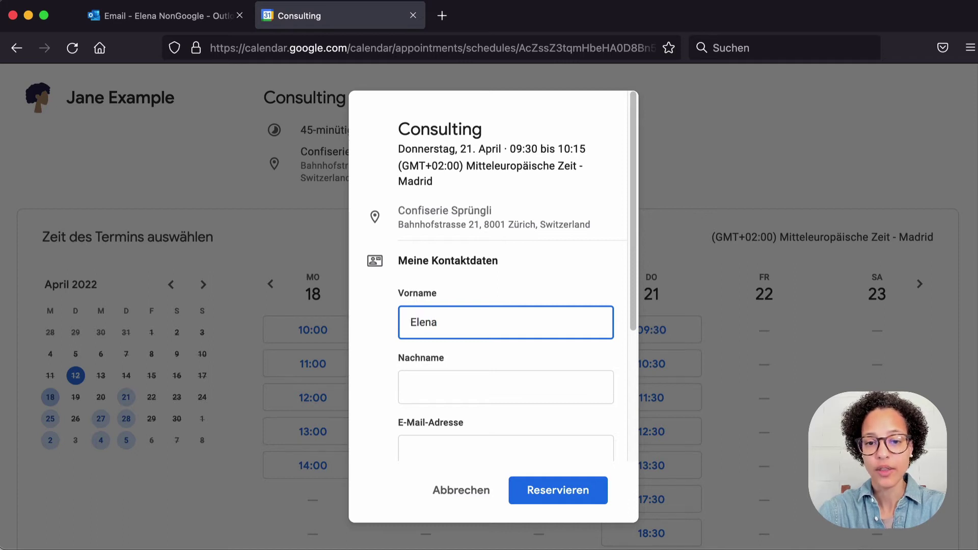
key(Tab)
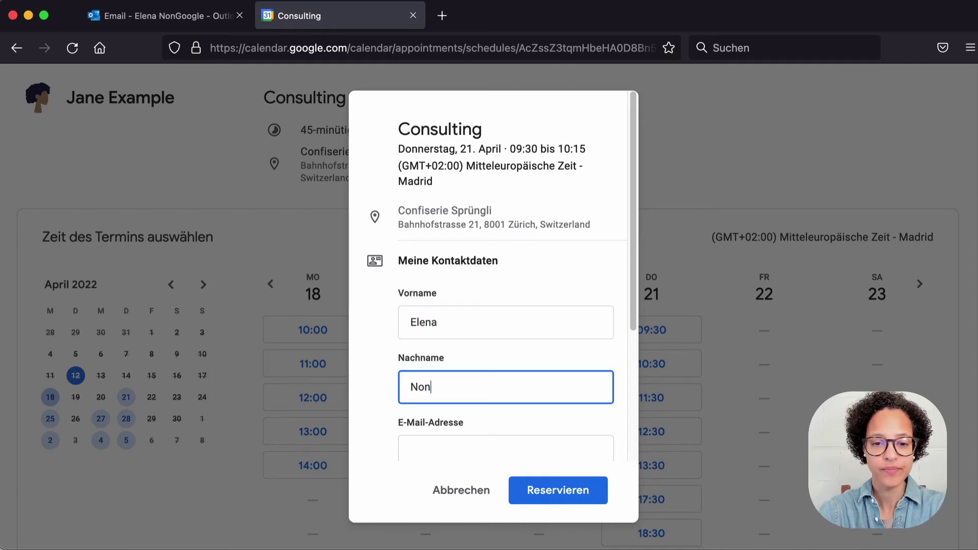
text(gle)
key(Tab)
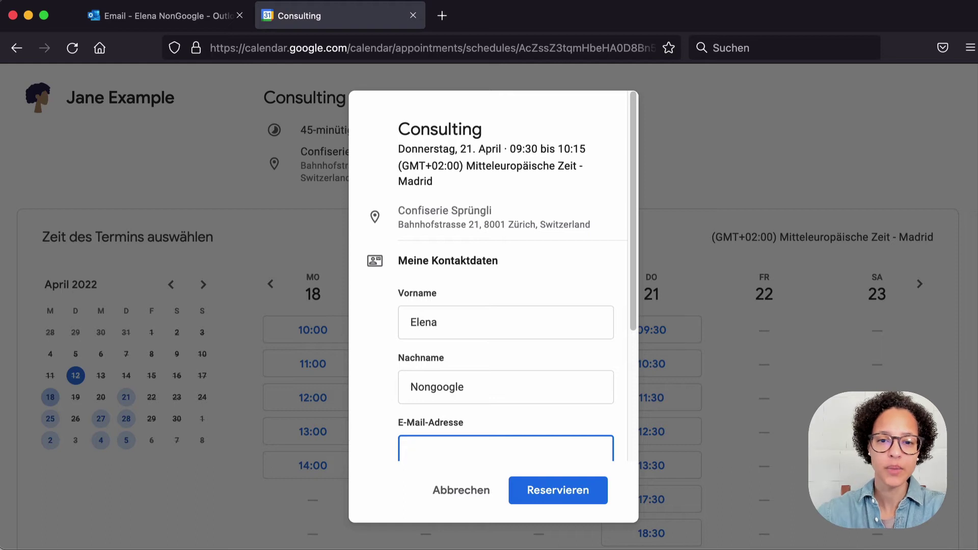
scroll(569, 310, down, 2)
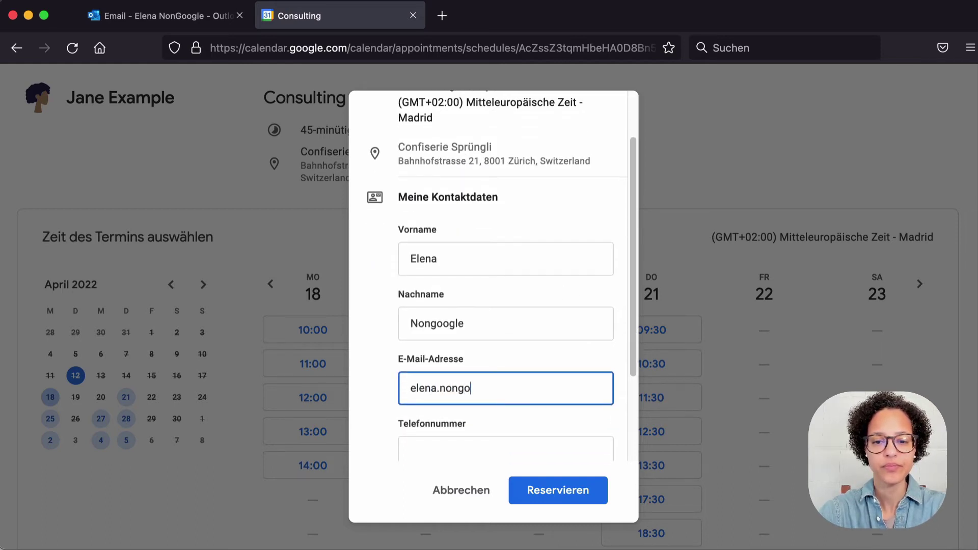
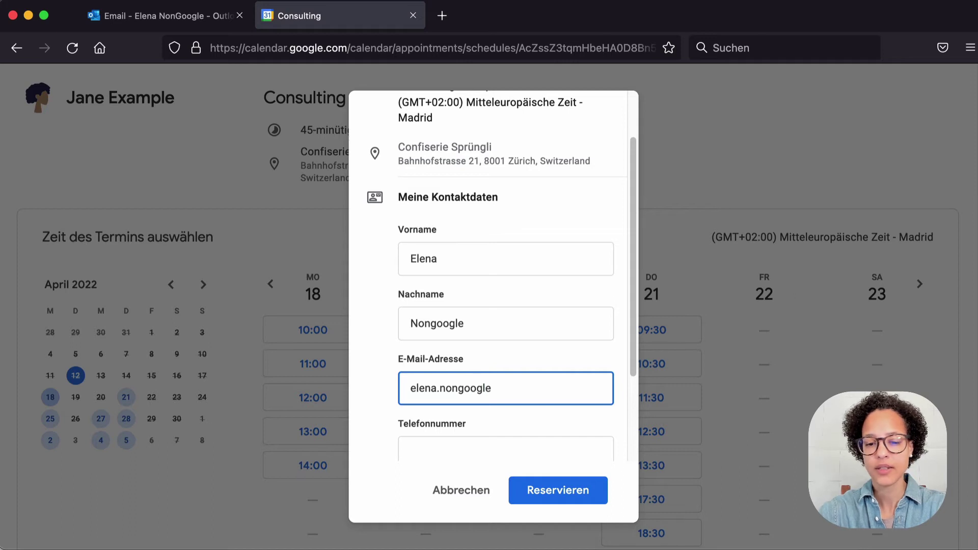
key(Tab)
scroll(533, 306, down, 3)
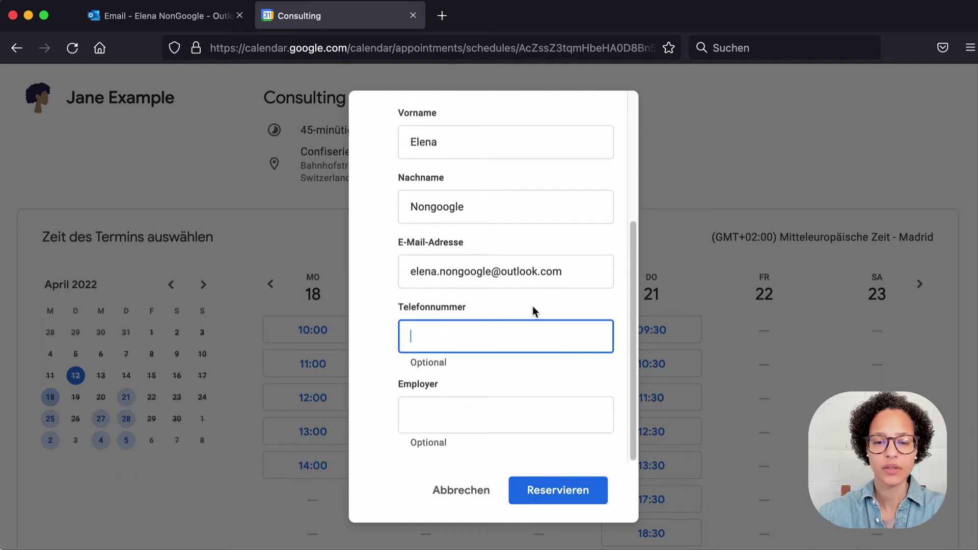
text(000000000000)
key(Tab)
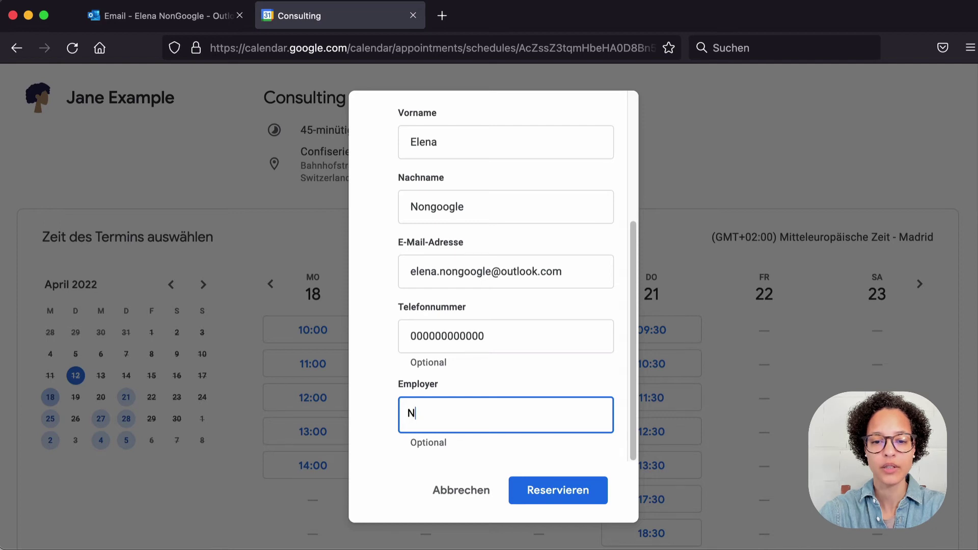
text(google)
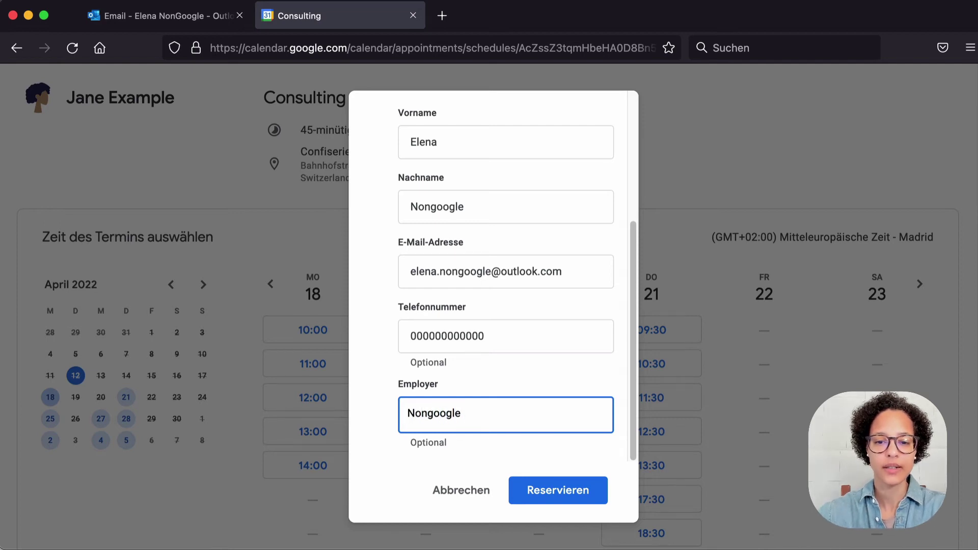
click(564, 503)
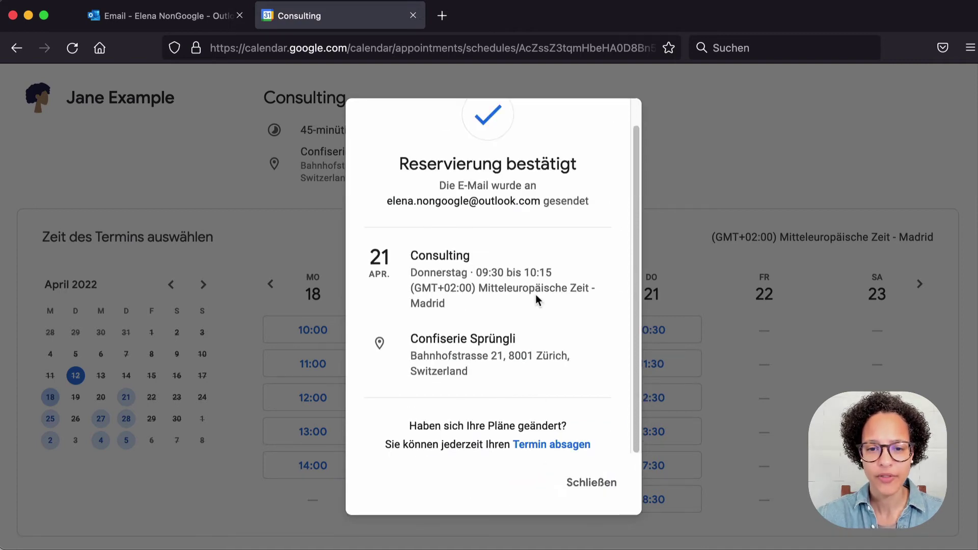
- Close the confirmation, open the 'Appointment booked' email in Outlook and accept the invitation via RSVP
click(589, 484)
click(191, 18)
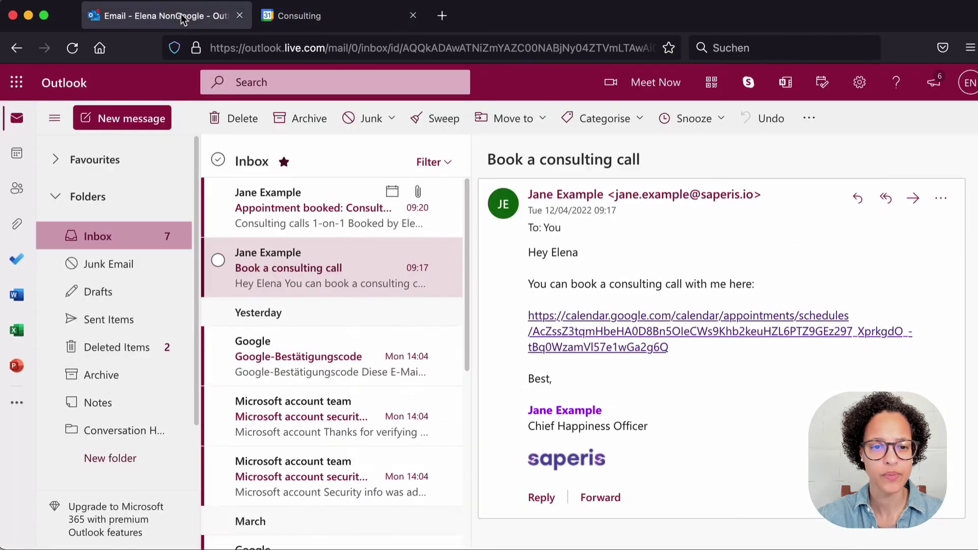
click(333, 225)
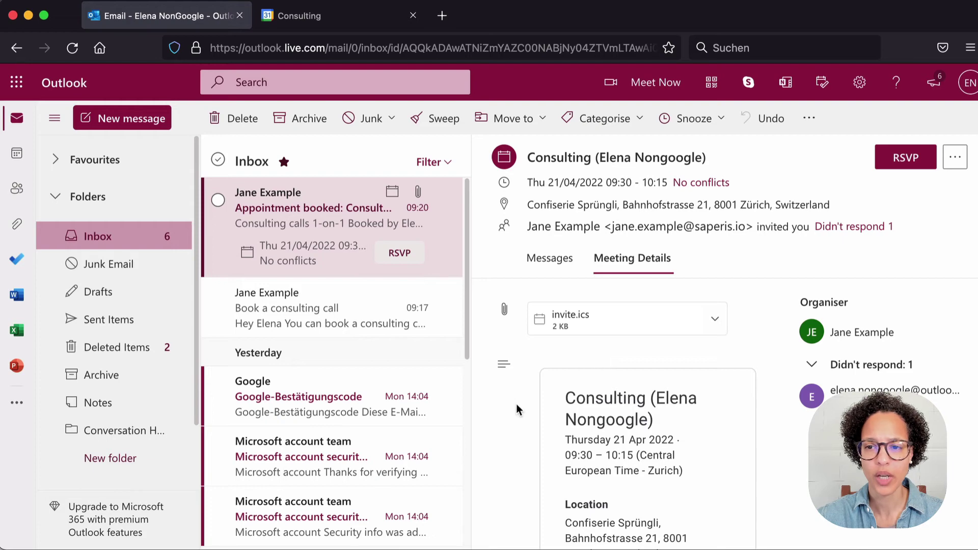
scroll(515, 409, down, 1)
scroll(517, 410, down, 2)
scroll(517, 410, up, 3)
click(893, 163)
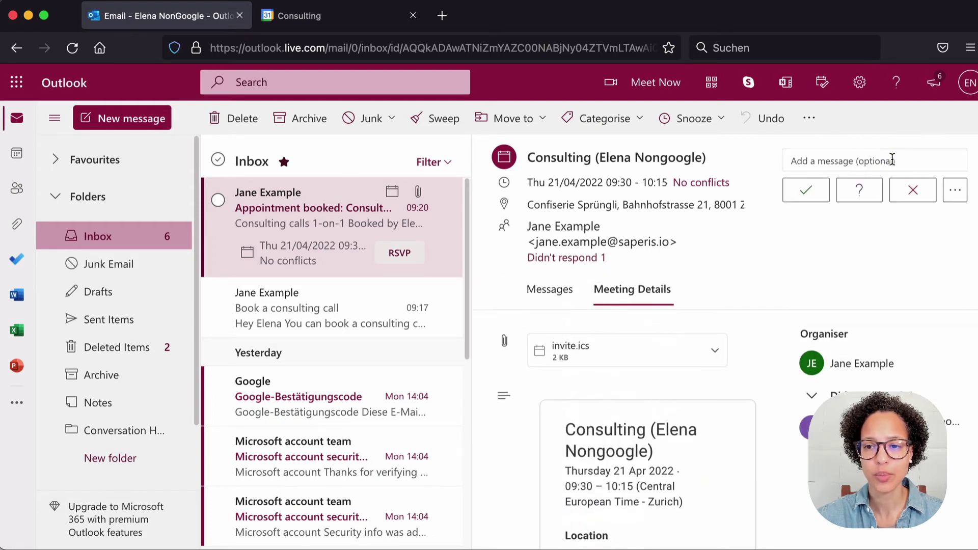
click(808, 193)
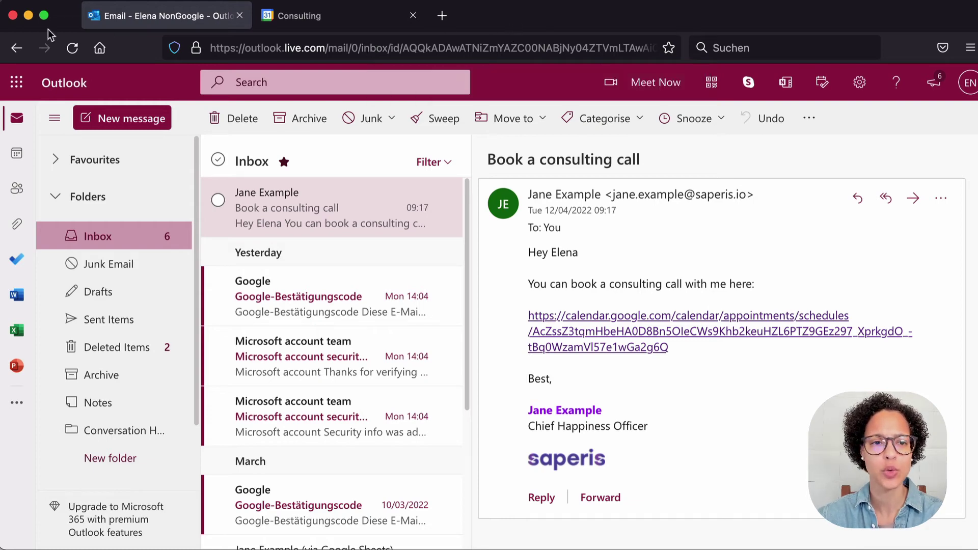
click(29, 16)
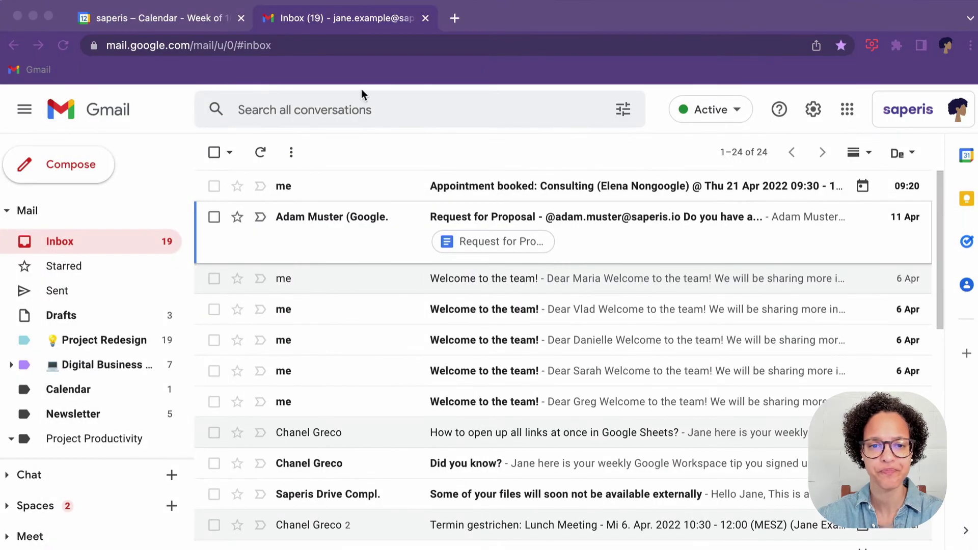
click(184, 32)
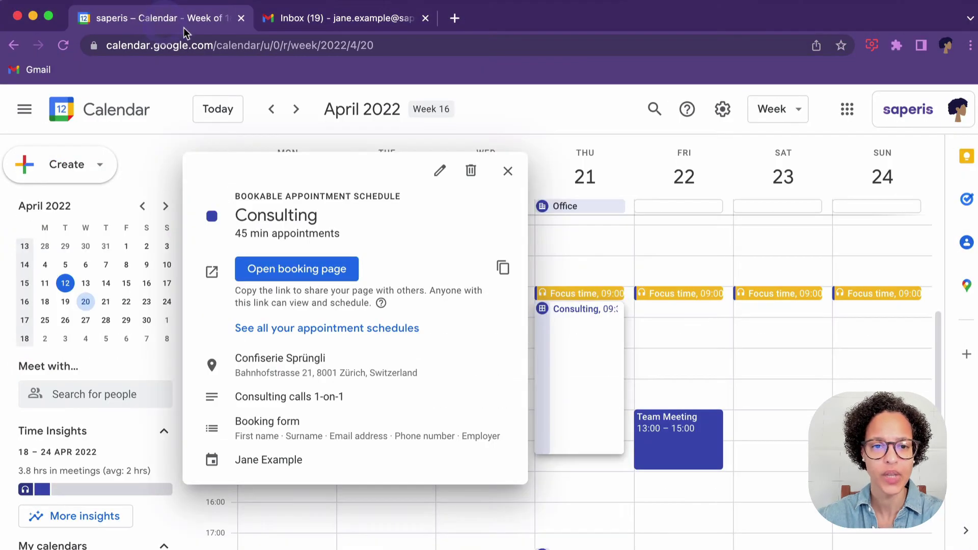
click(507, 171)
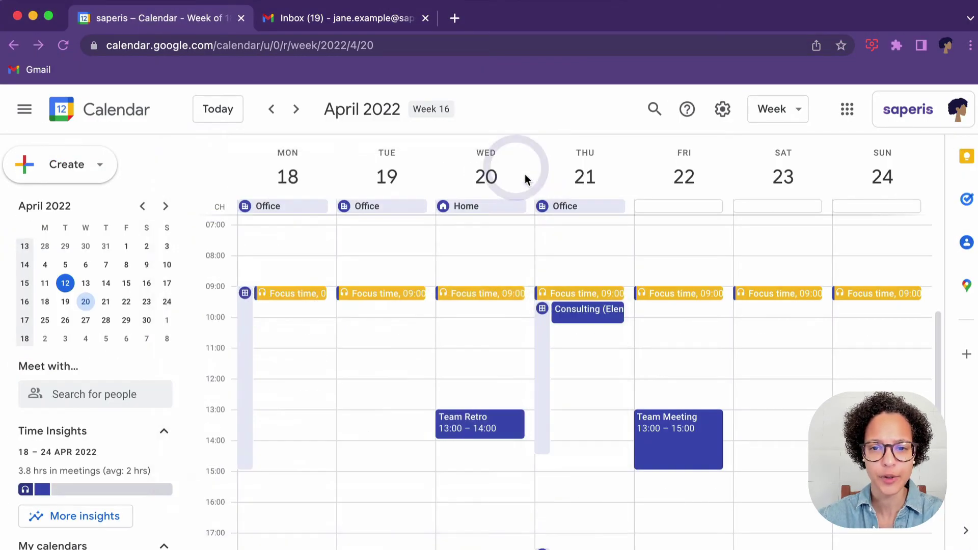
click(581, 314)
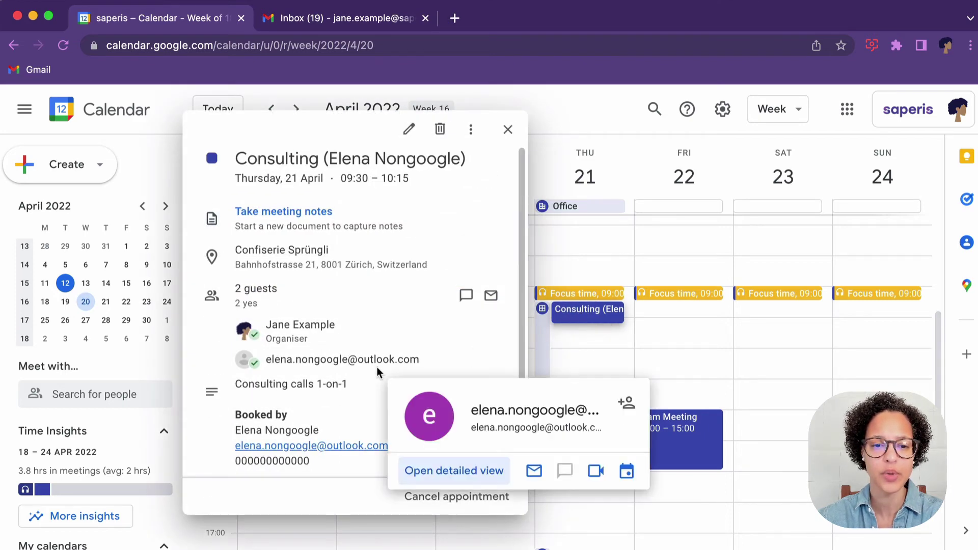
scroll(377, 367, down, 2)
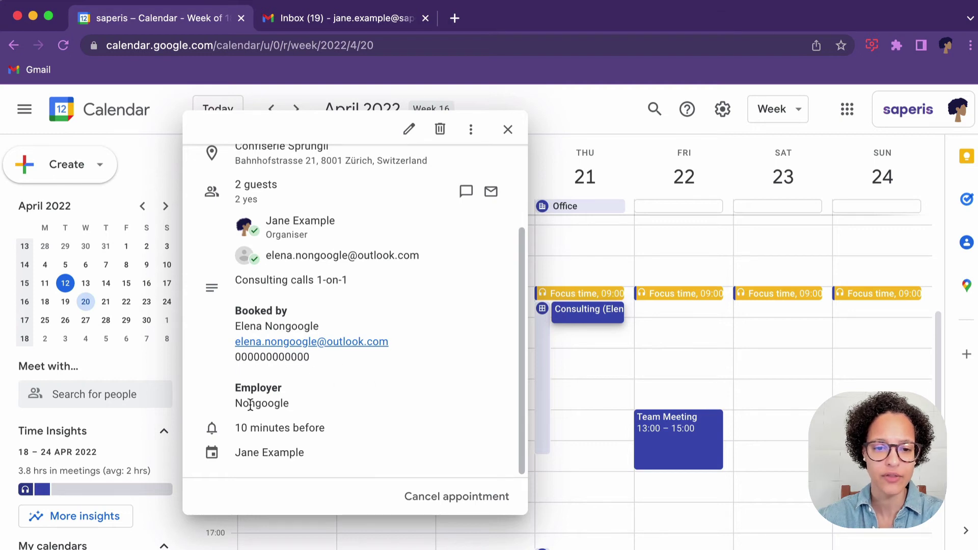
click(508, 129)
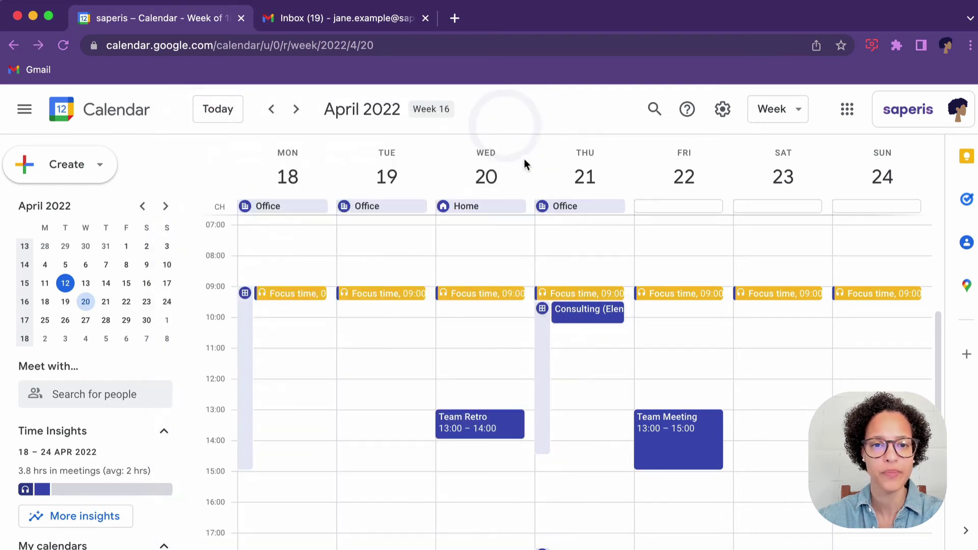
- Open the 'Appointment booked' email in Gmail, mark it 'Looks safe', and return to the calendar week
click(320, 24)
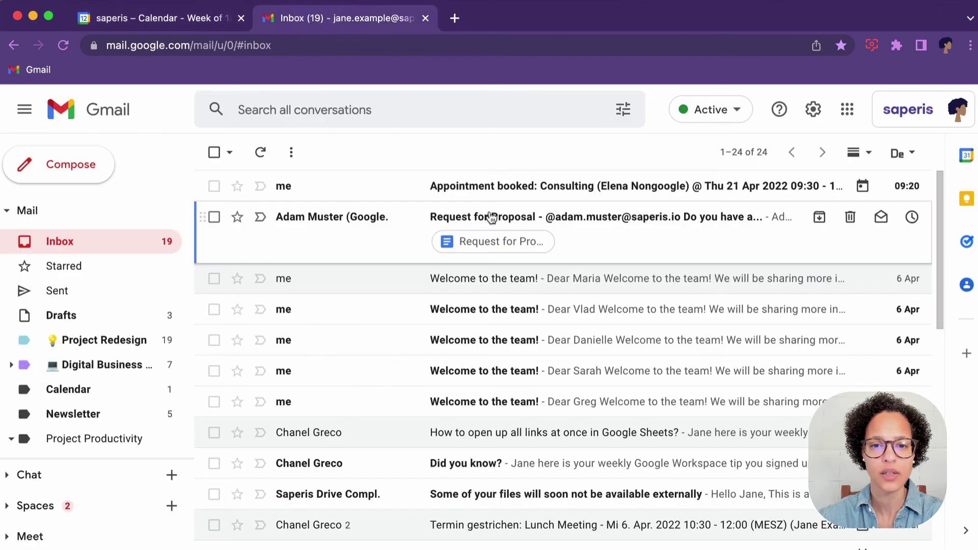
click(325, 188)
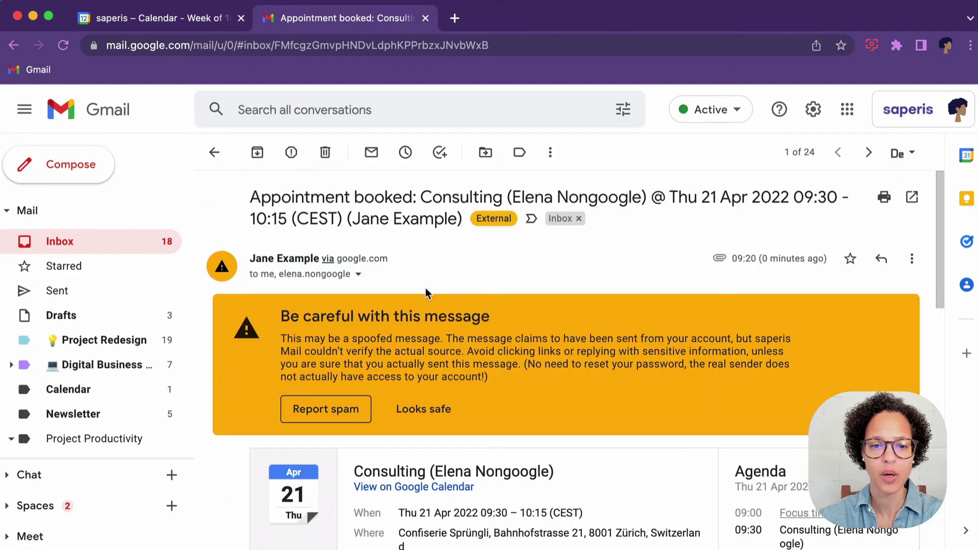
click(429, 406)
scroll(654, 378, down, 5)
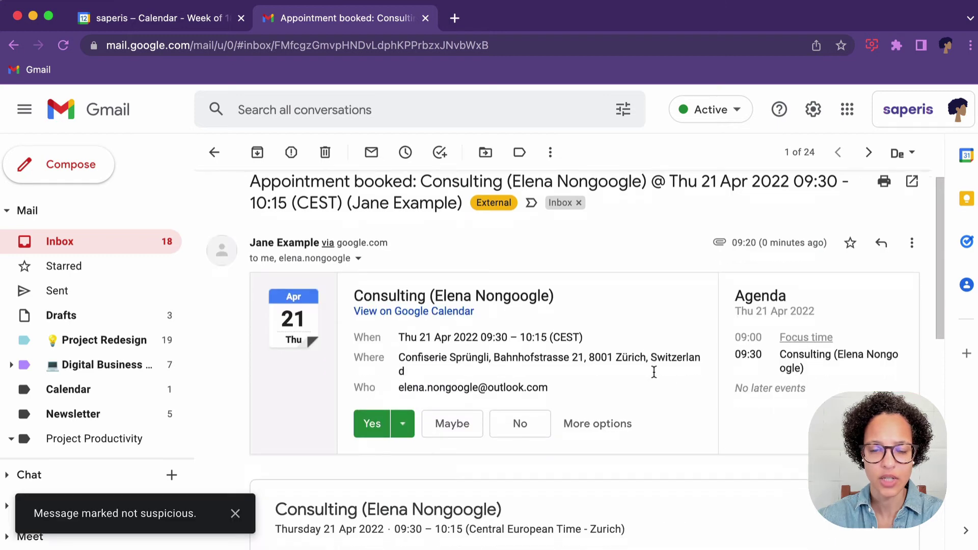
scroll(653, 377, up, 5)
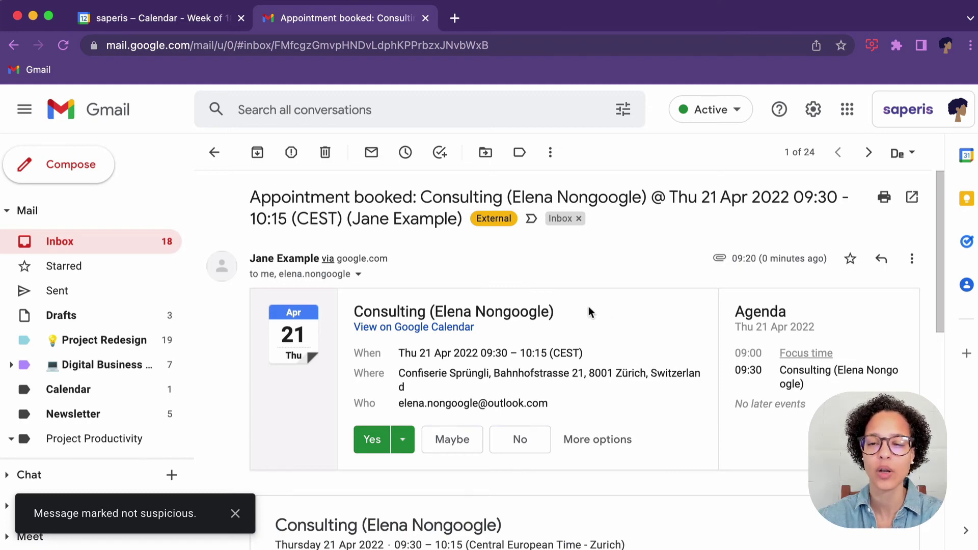
click(150, 28)
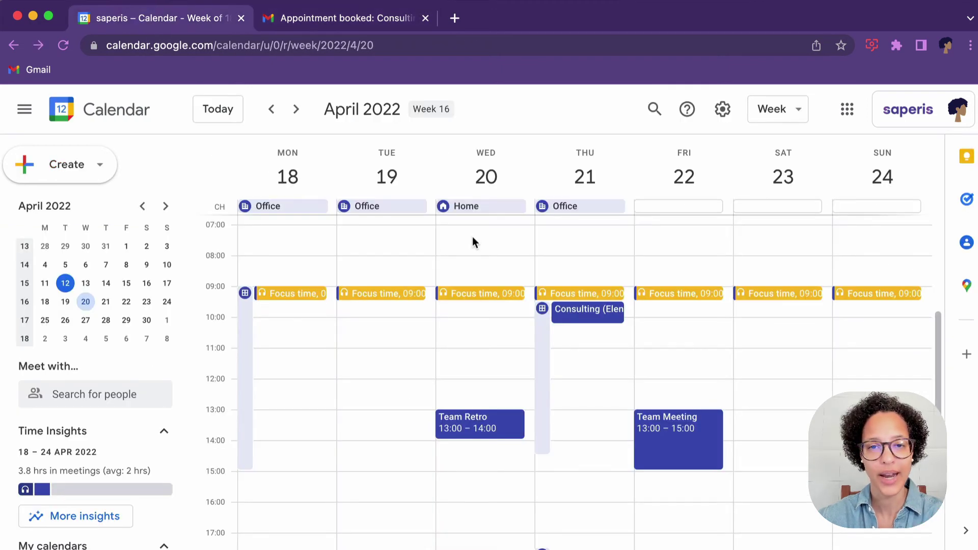
- Open the Consulting public booking page from the schedule details and show the week of 18 April
click(542, 357)
click(295, 271)
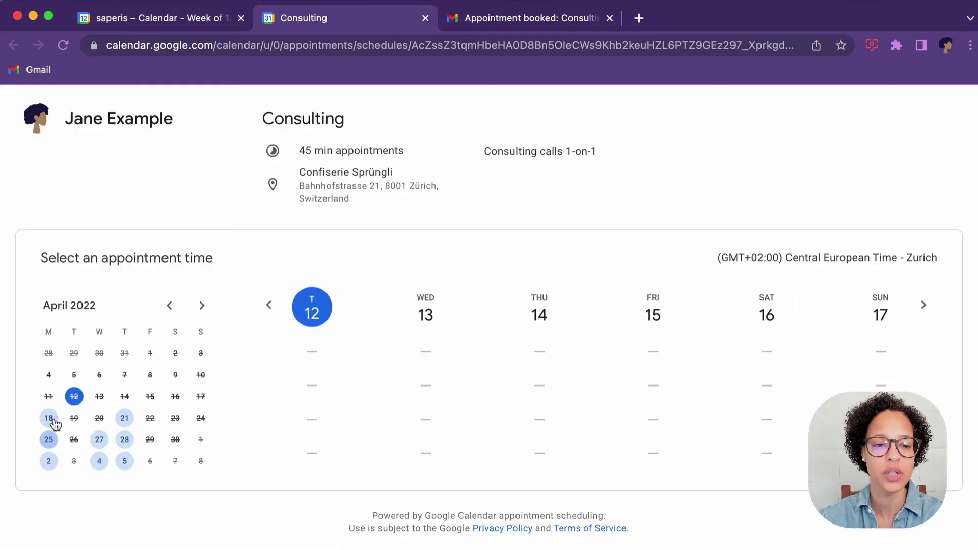
click(48, 418)
scroll(518, 361, down, 2)
scroll(518, 361, up, 2)
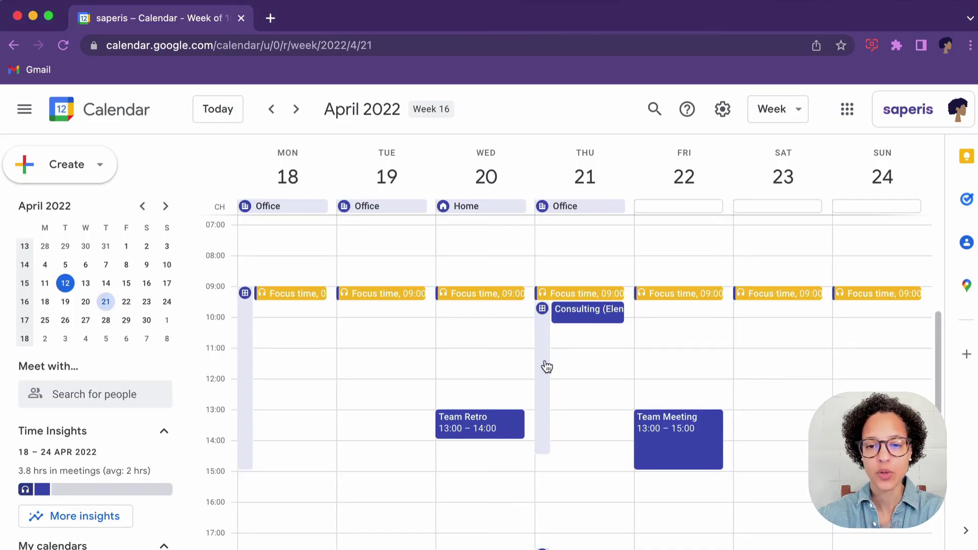
- Edit the Consulting schedule so Monday availability ends at 14:30, then save it
click(546, 367)
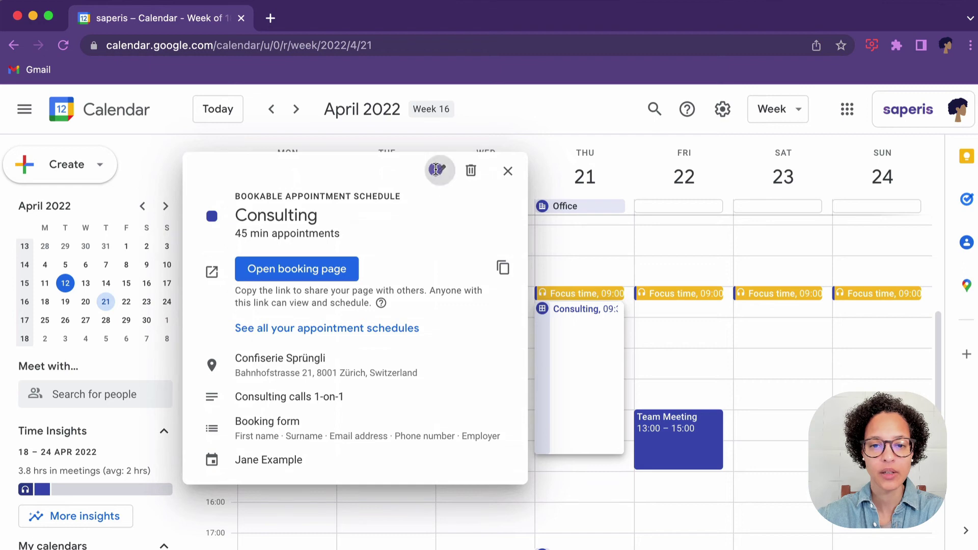
click(438, 169)
scroll(219, 353, down, 2)
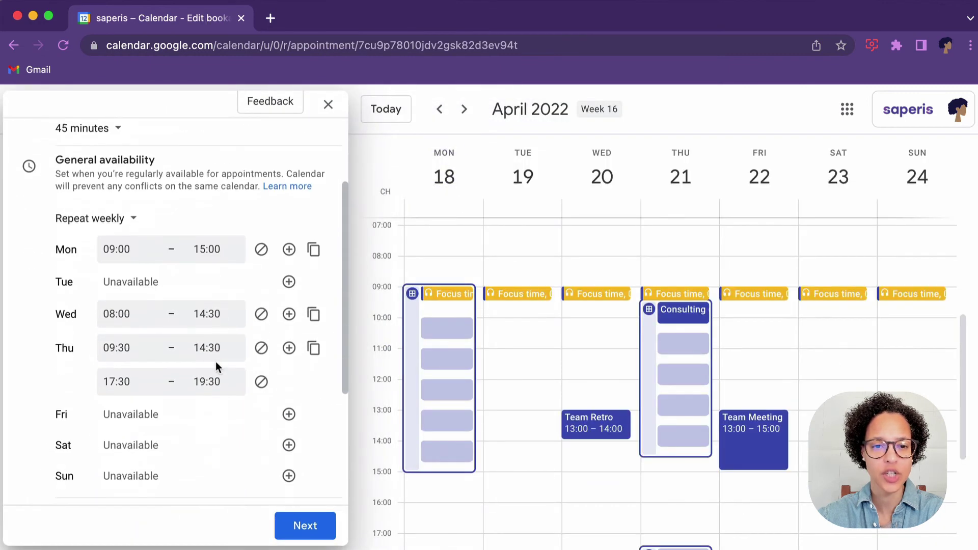
click(201, 250)
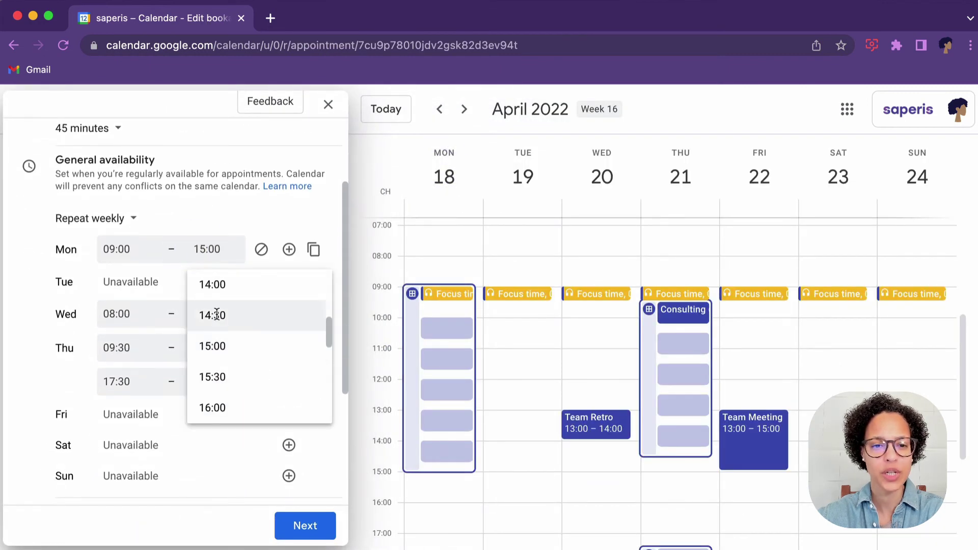
click(217, 315)
click(304, 526)
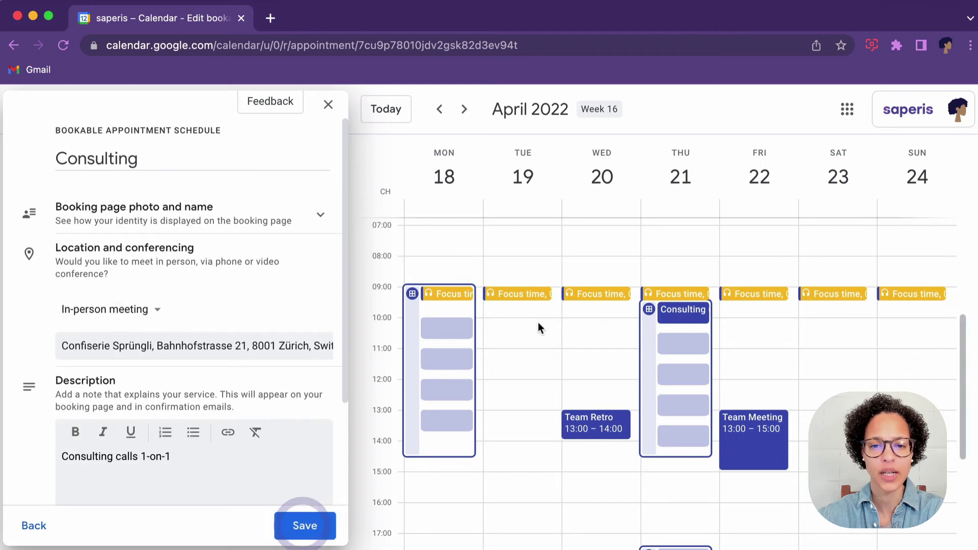
click(310, 526)
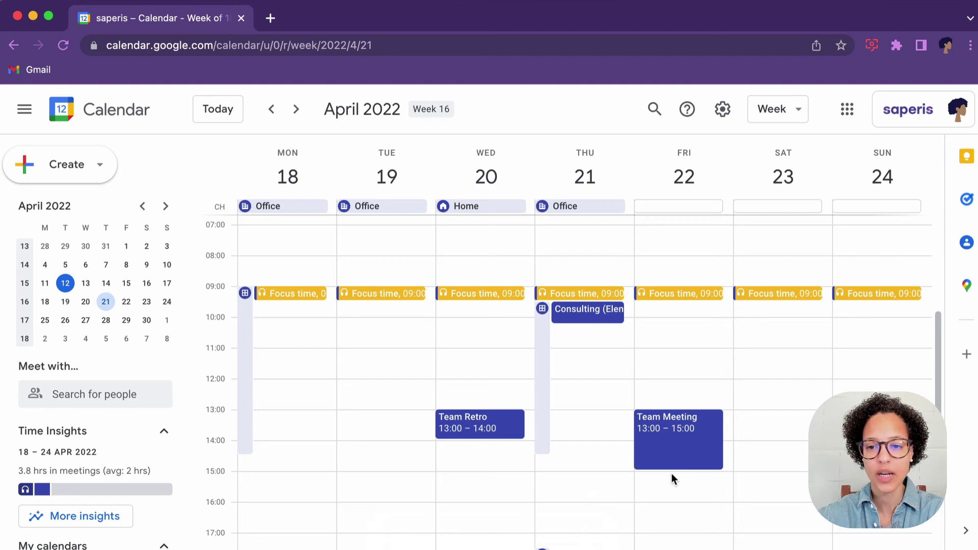
- Mark Friday 10:00–11:00 and add it as availability to the existing Consulting schedule
drag(658, 317, 667, 344)
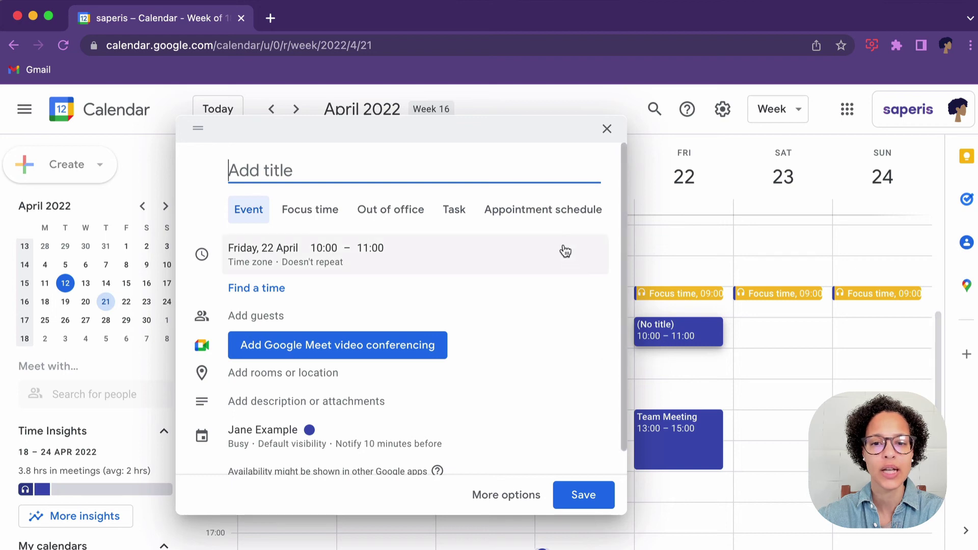
click(553, 211)
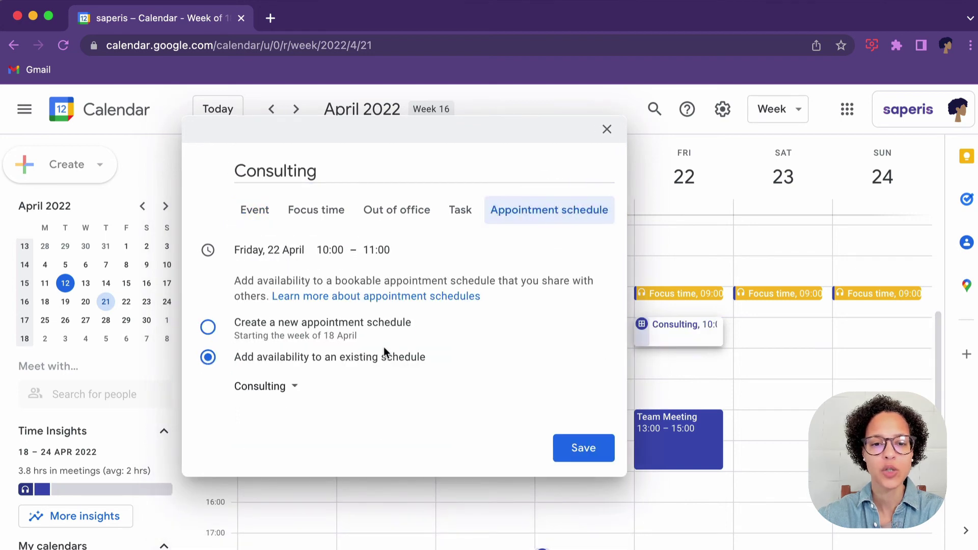
click(258, 390)
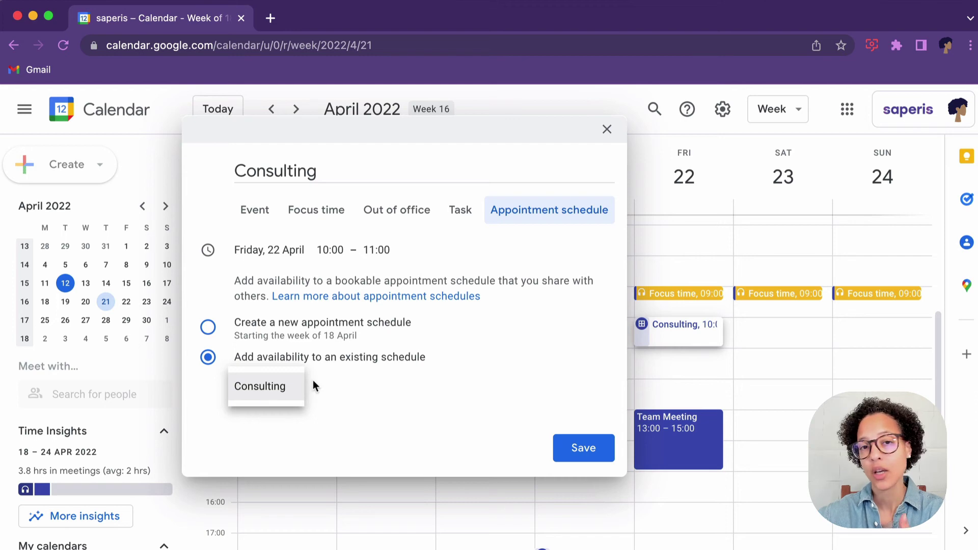
click(318, 428)
click(593, 450)
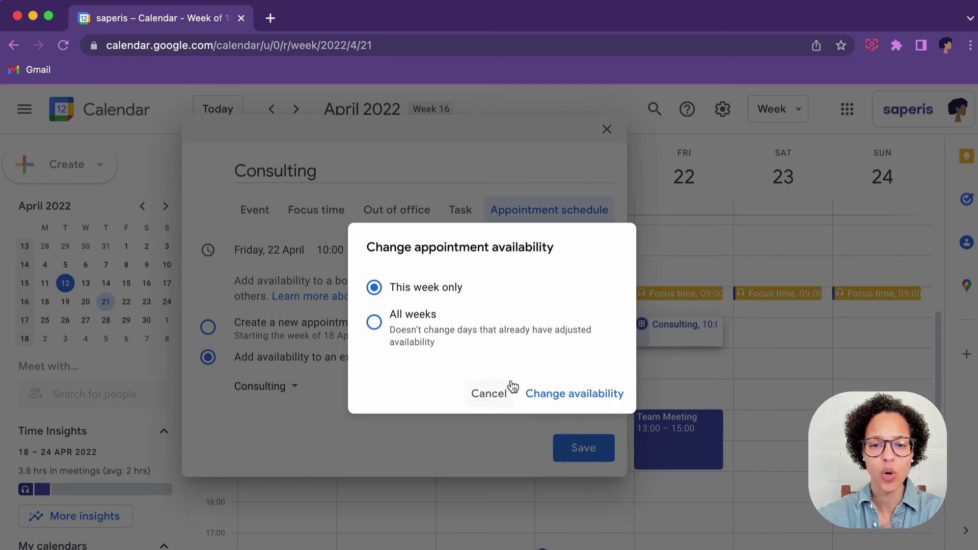
- Apply the Friday slot to all weeks and check it appears the following week
click(374, 322)
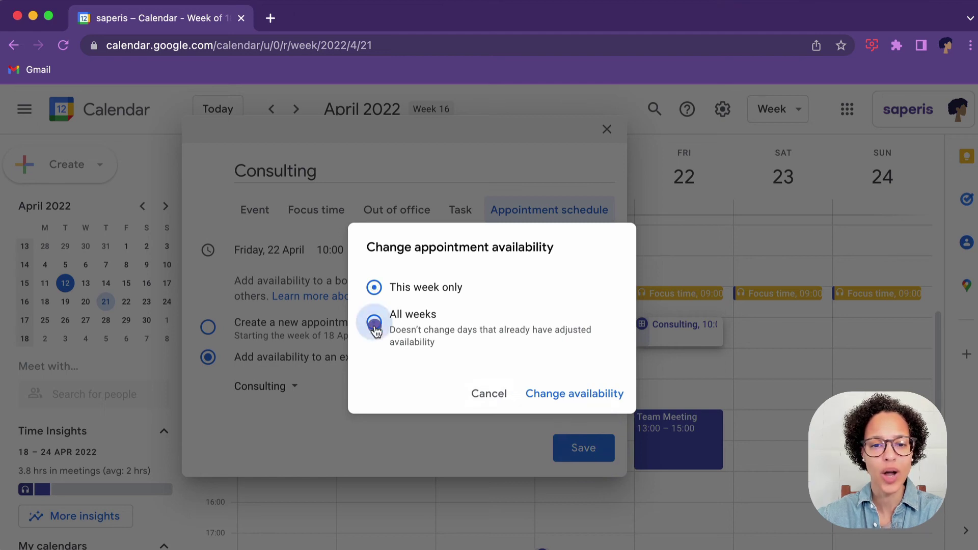
click(593, 396)
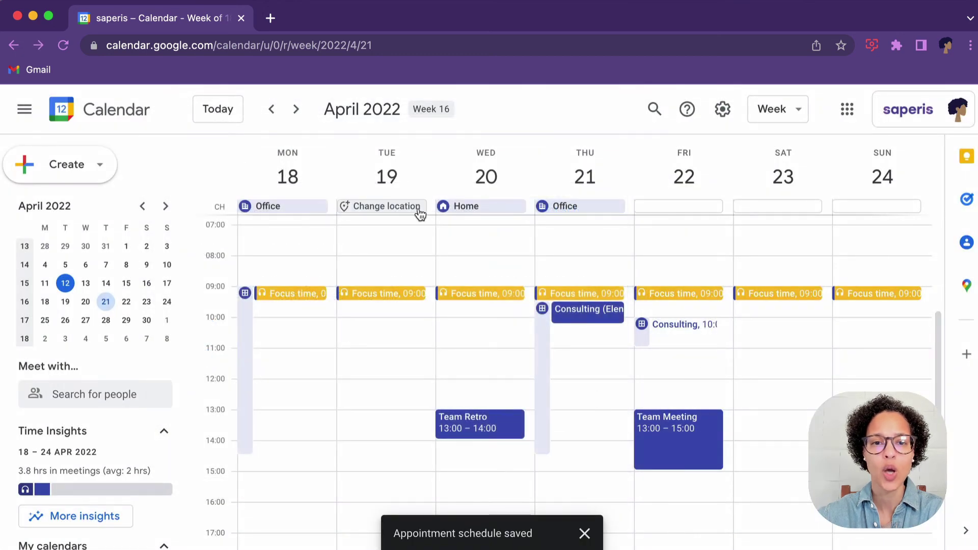
click(301, 111)
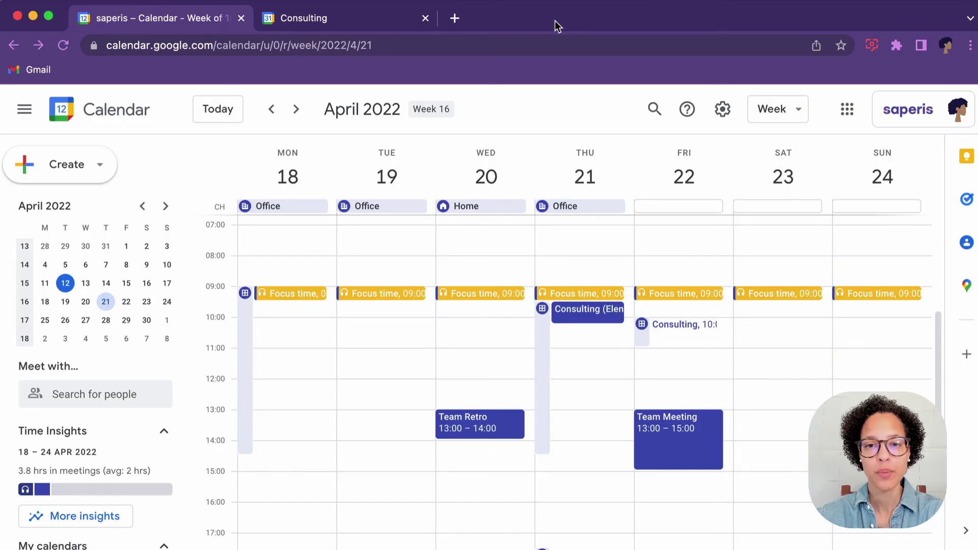
- Delete all availability of the Consulting schedule and confirm the booked Thursday meeting remains
click(545, 330)
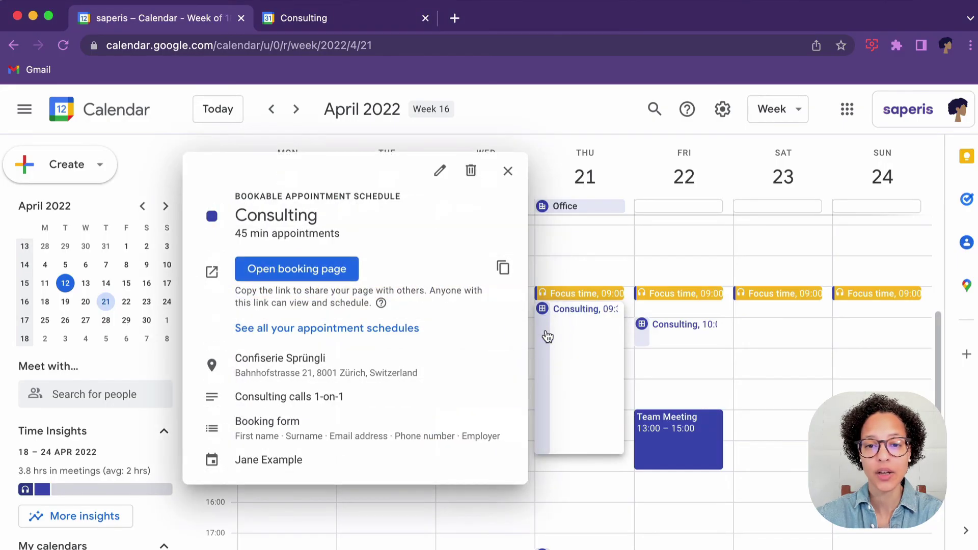
click(471, 171)
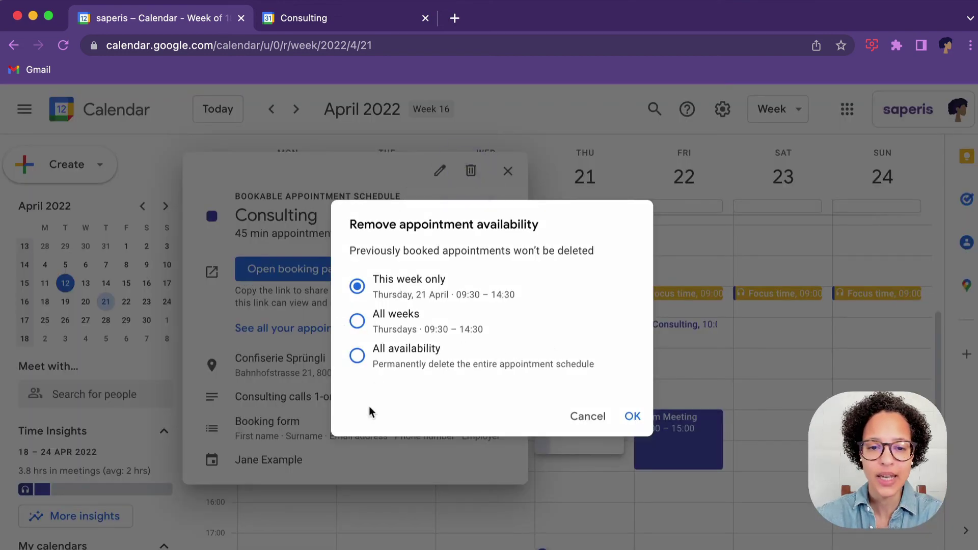
click(357, 356)
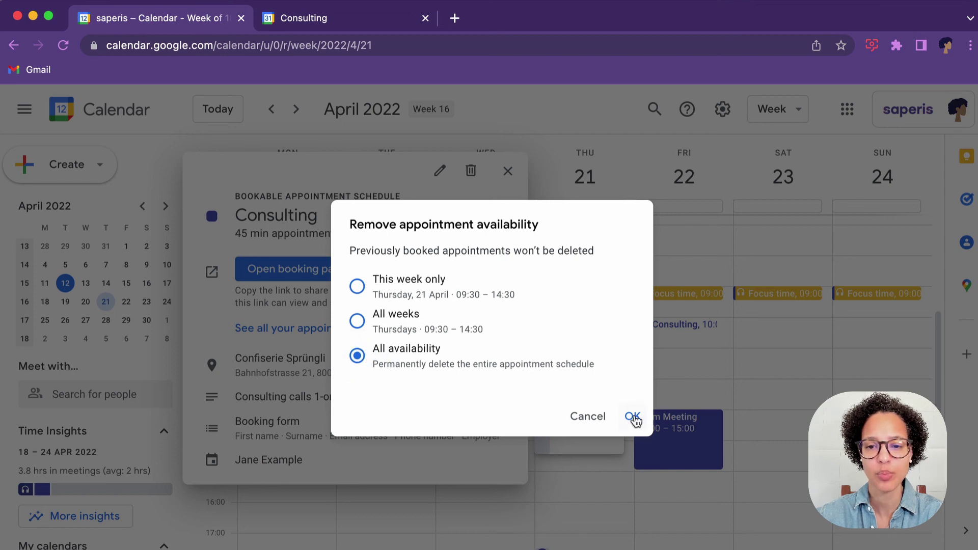
click(633, 416)
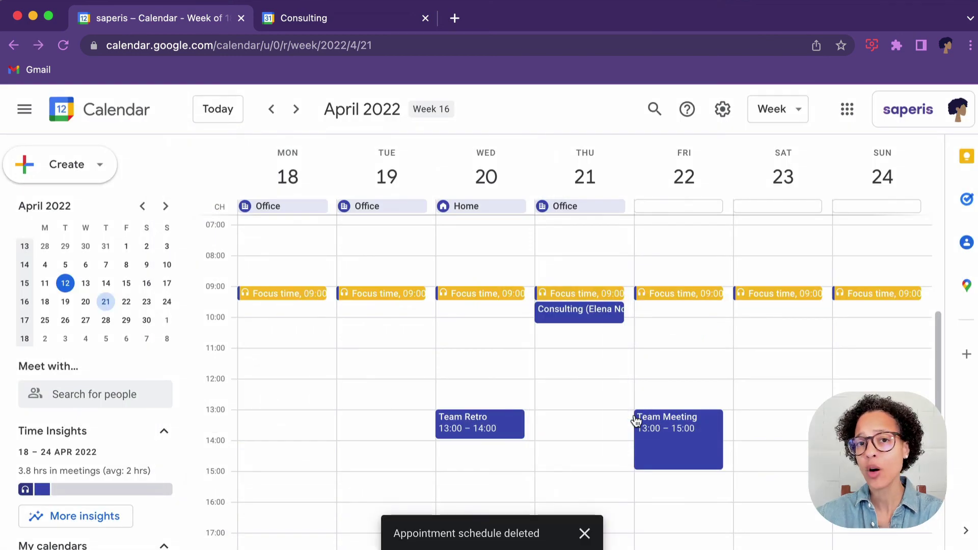
click(586, 316)
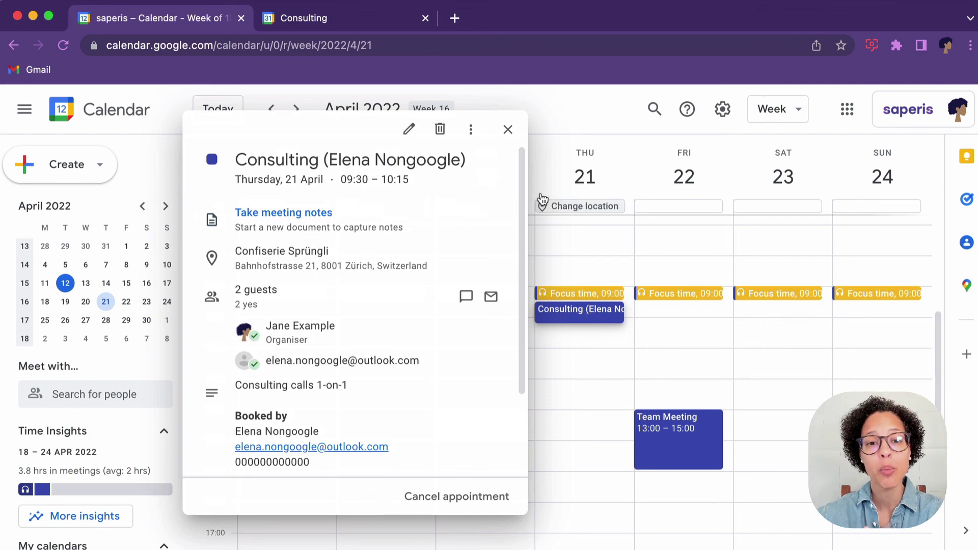
- Reload the Consulting booking page to see 'Appointment not found', then reopen Thursday's booked Consulting meeting
click(507, 129)
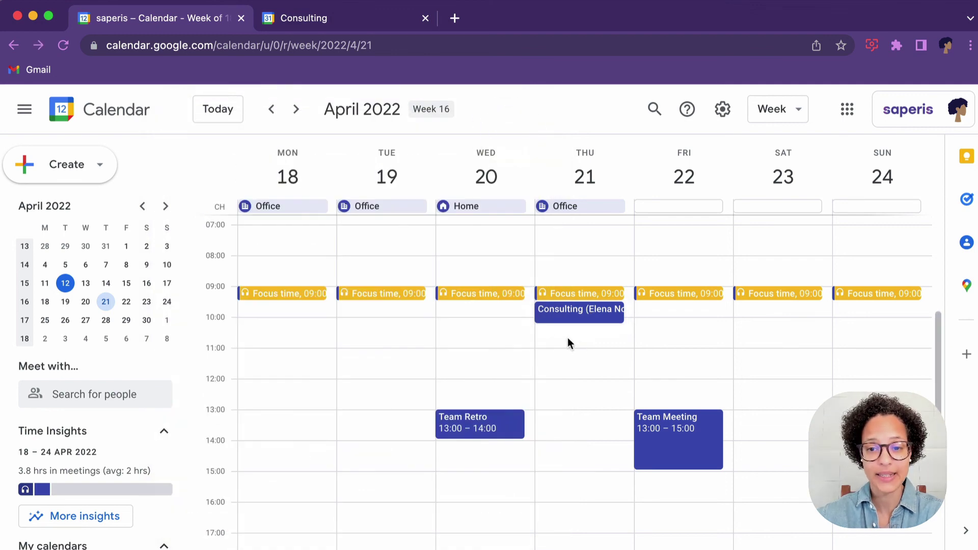
click(338, 23)
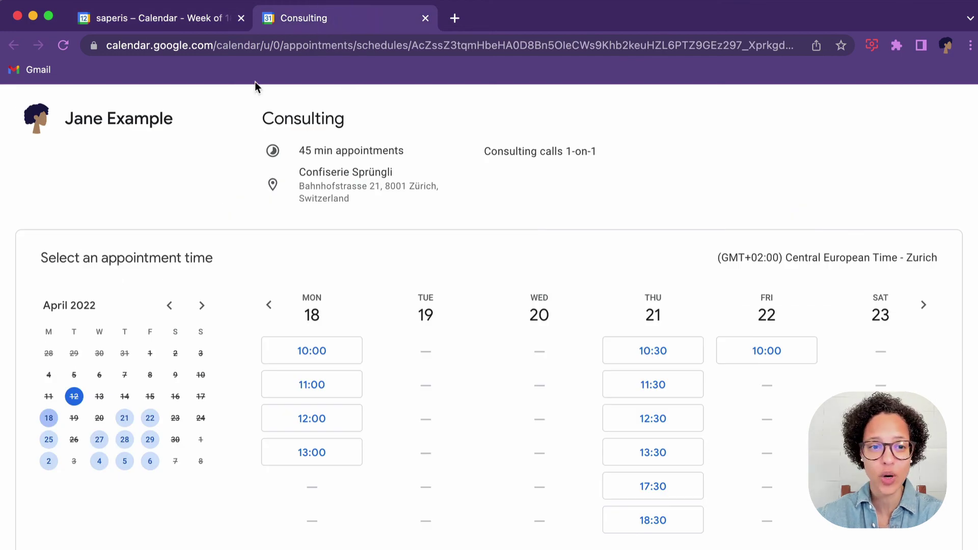
click(64, 46)
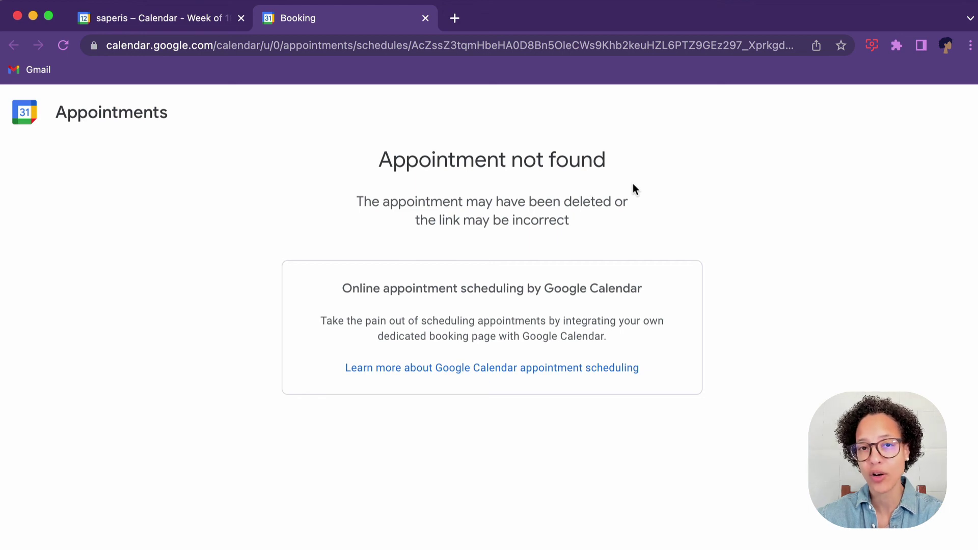
click(175, 25)
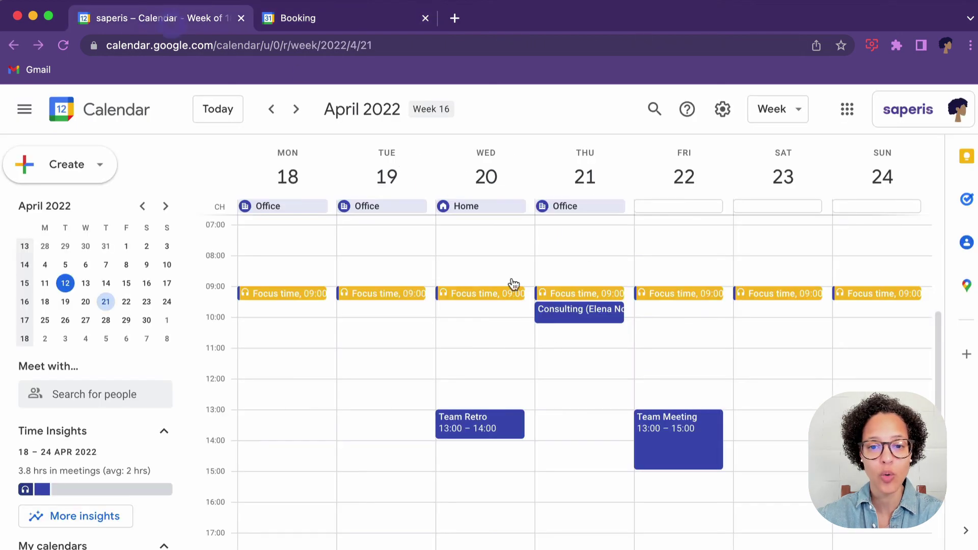
click(590, 313)
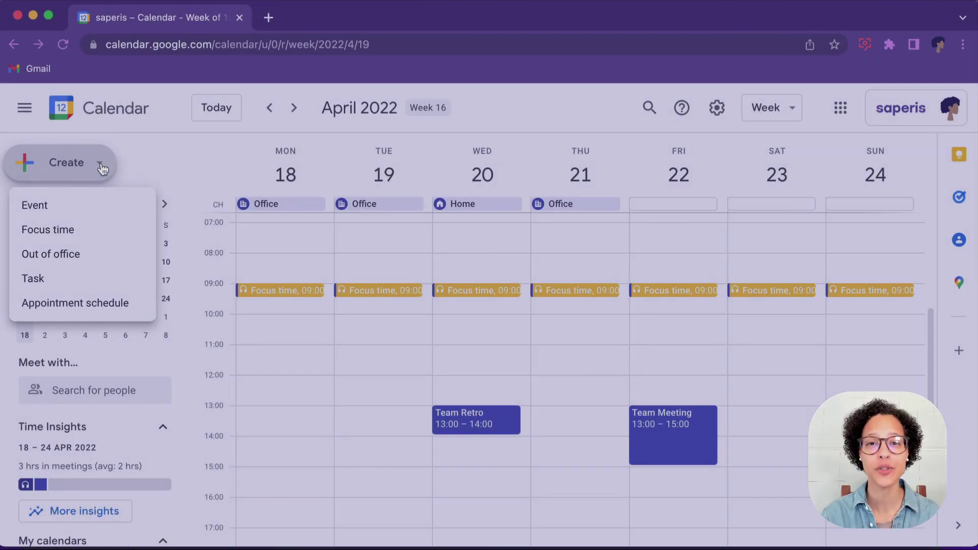
- Start a new untitled Appointment schedule from Create, keeping the default 30-minute duration
click(114, 306)
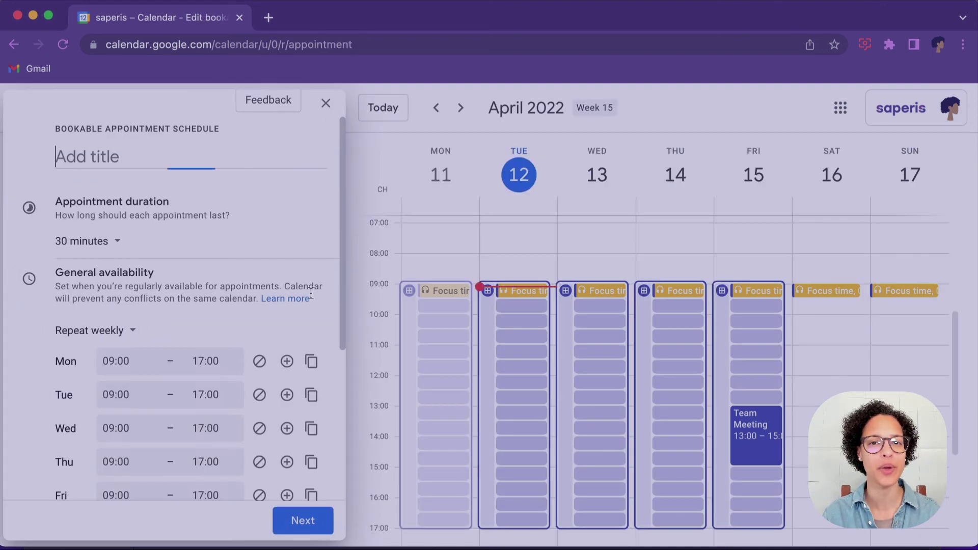